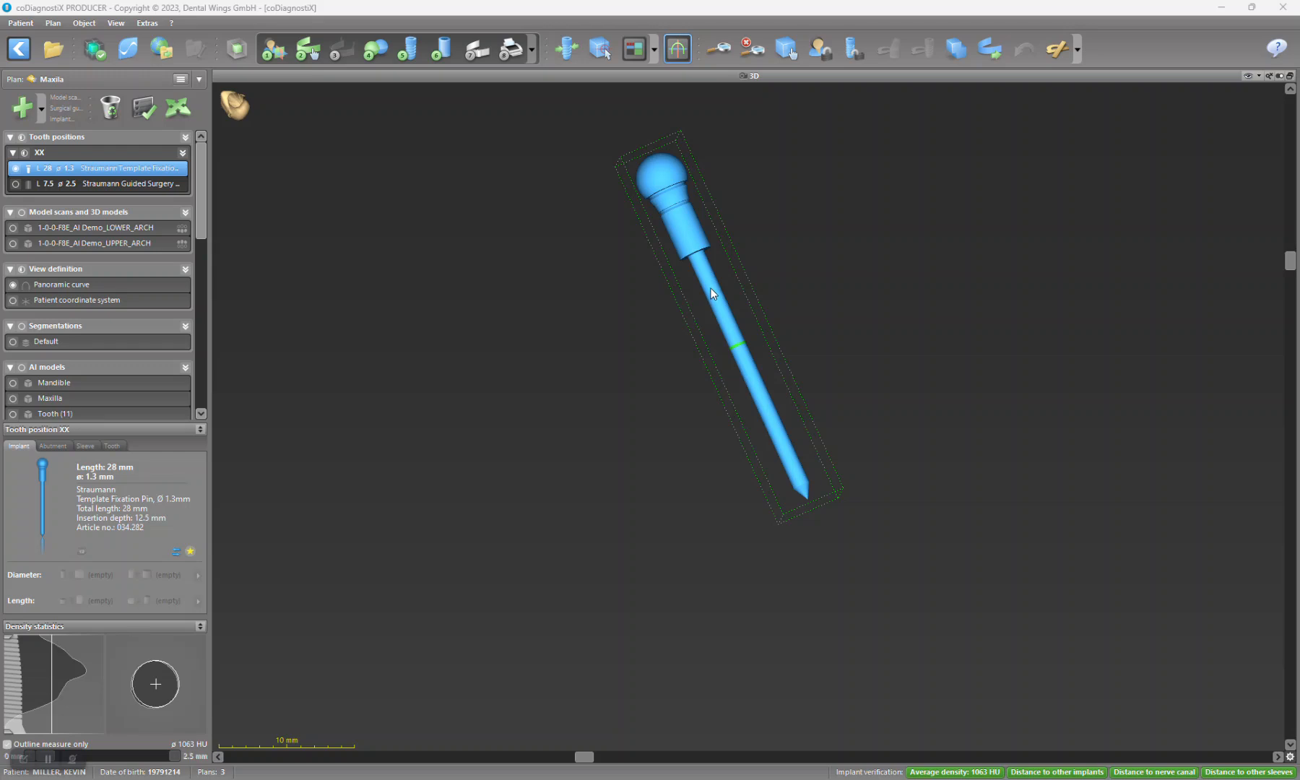
Step: Show the fixation pin's sleeve details and add 7.5 and 12.5 in the Calculator
left_click(80, 444)
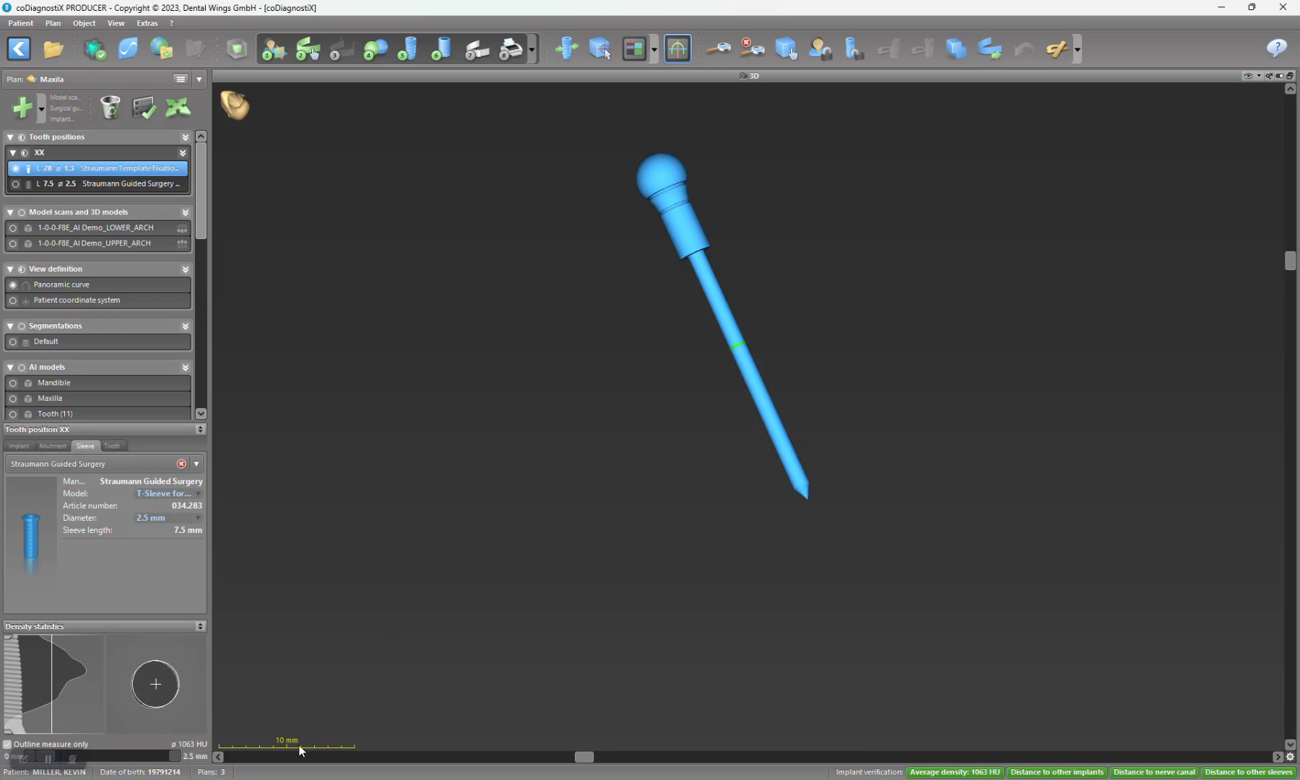
key("super")
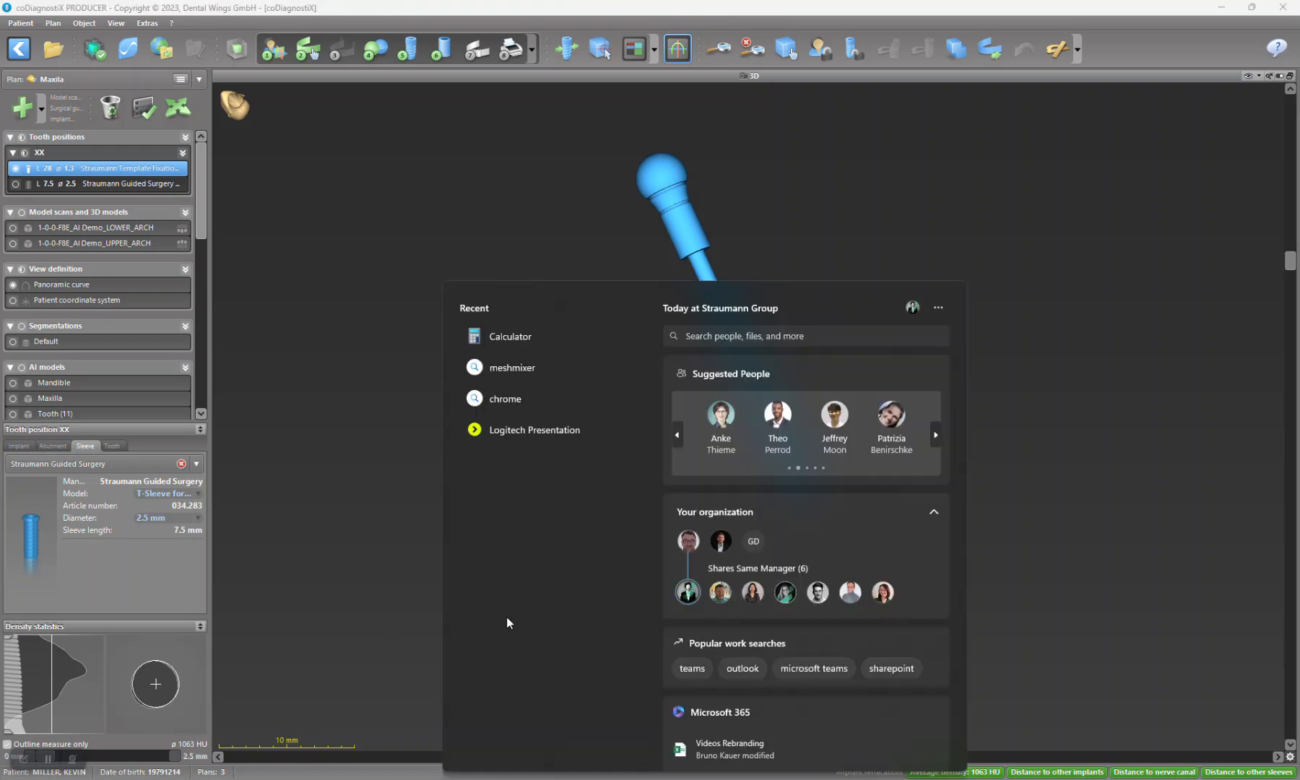
left_click(546, 338)
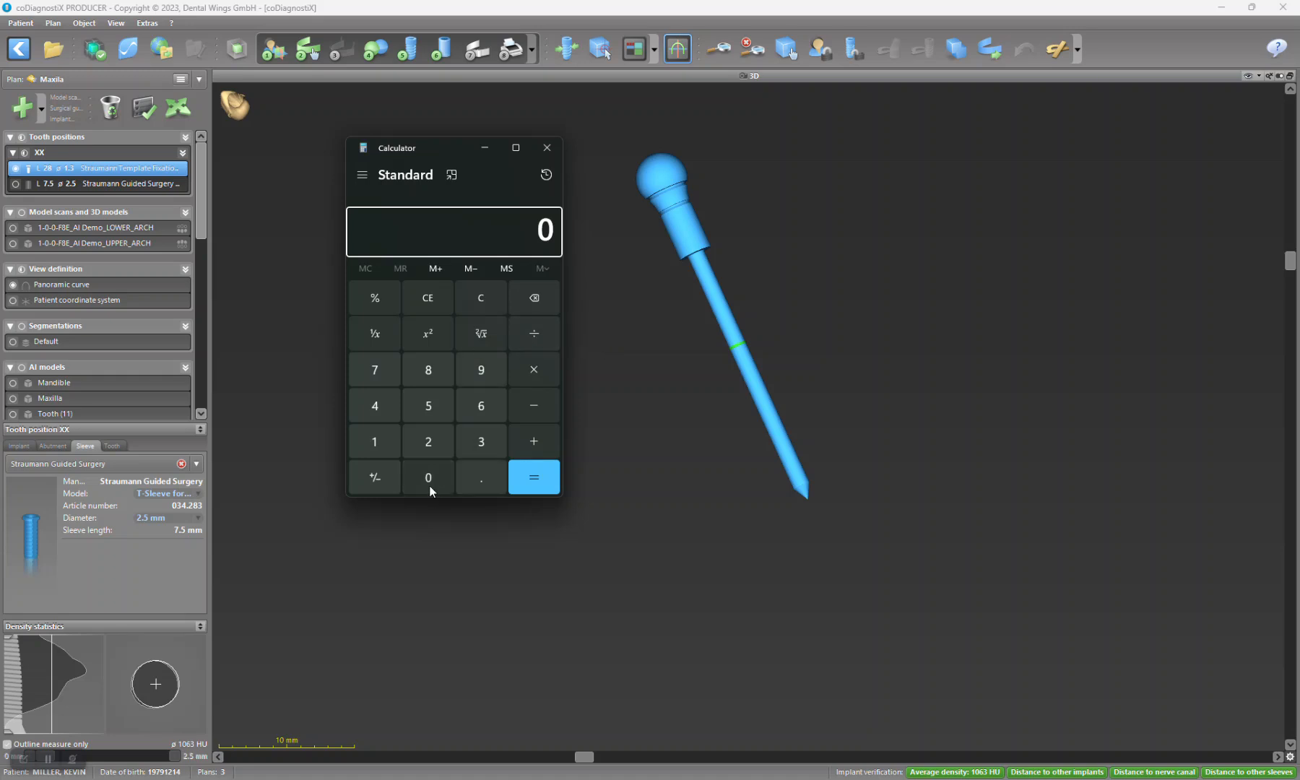
left_click(365, 372)
left_click(483, 476)
left_click(431, 407)
left_click(534, 442)
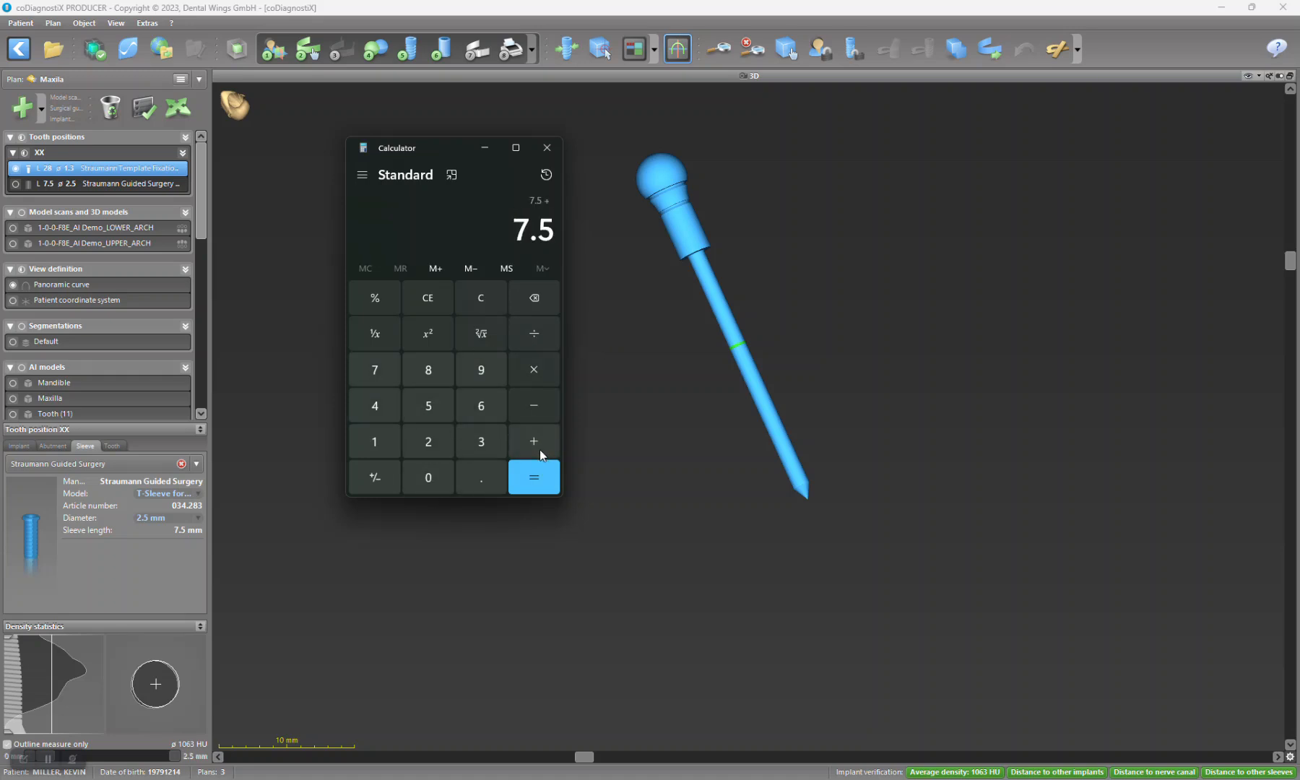
left_click(377, 443)
left_click(417, 440)
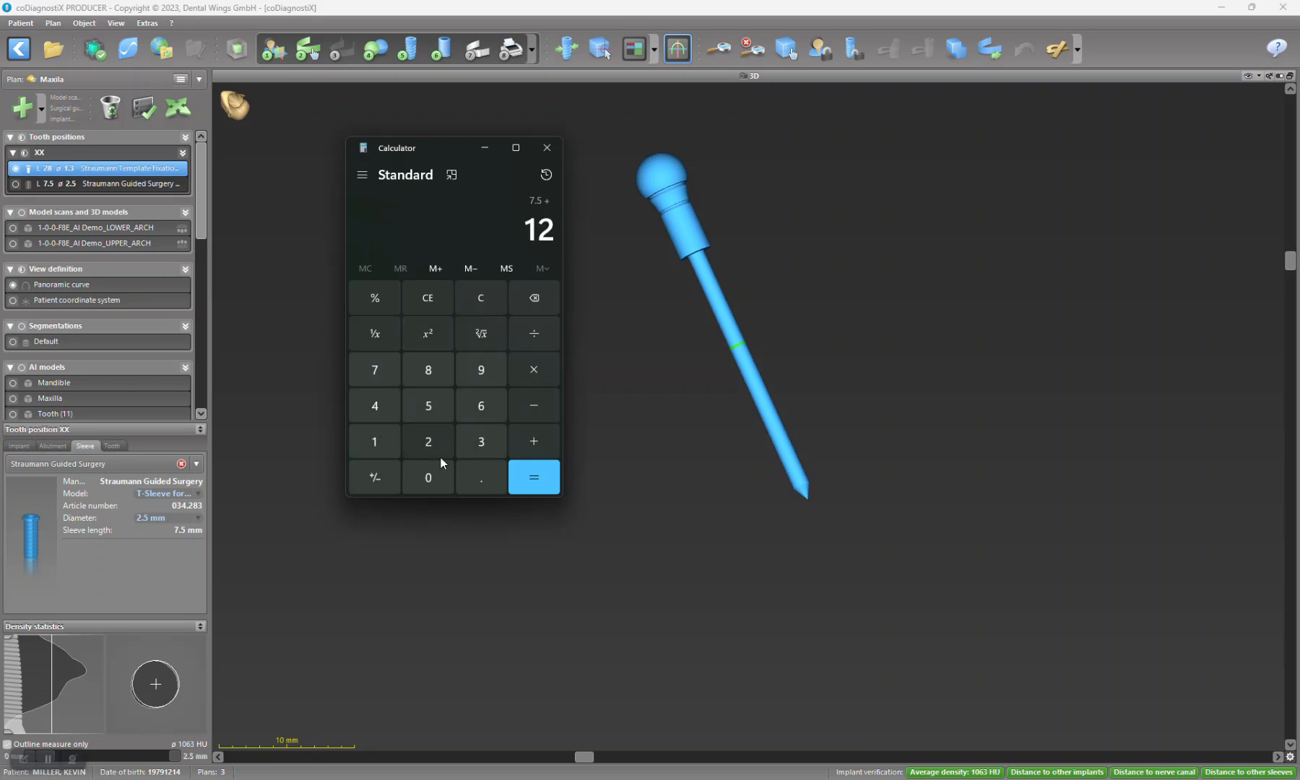
left_click(476, 479)
left_click(441, 401)
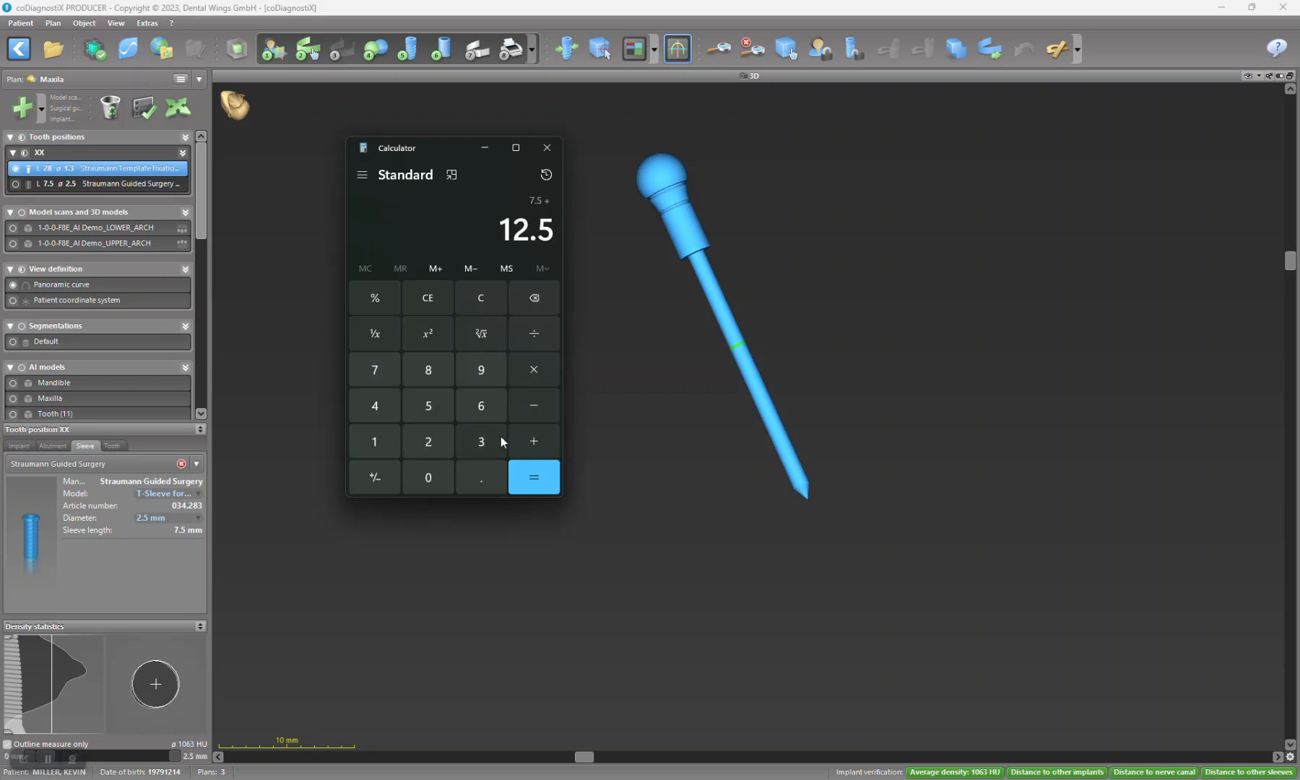
left_click(529, 477)
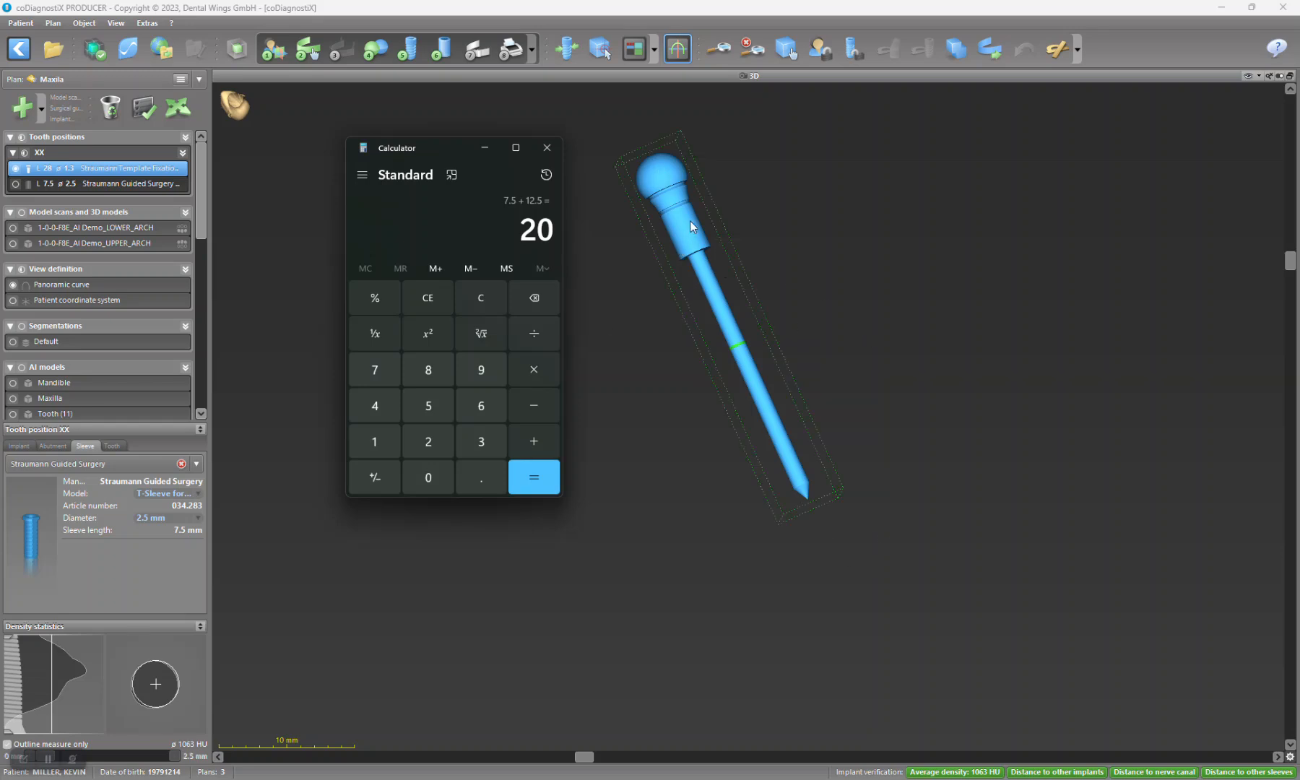
left_click(547, 148)
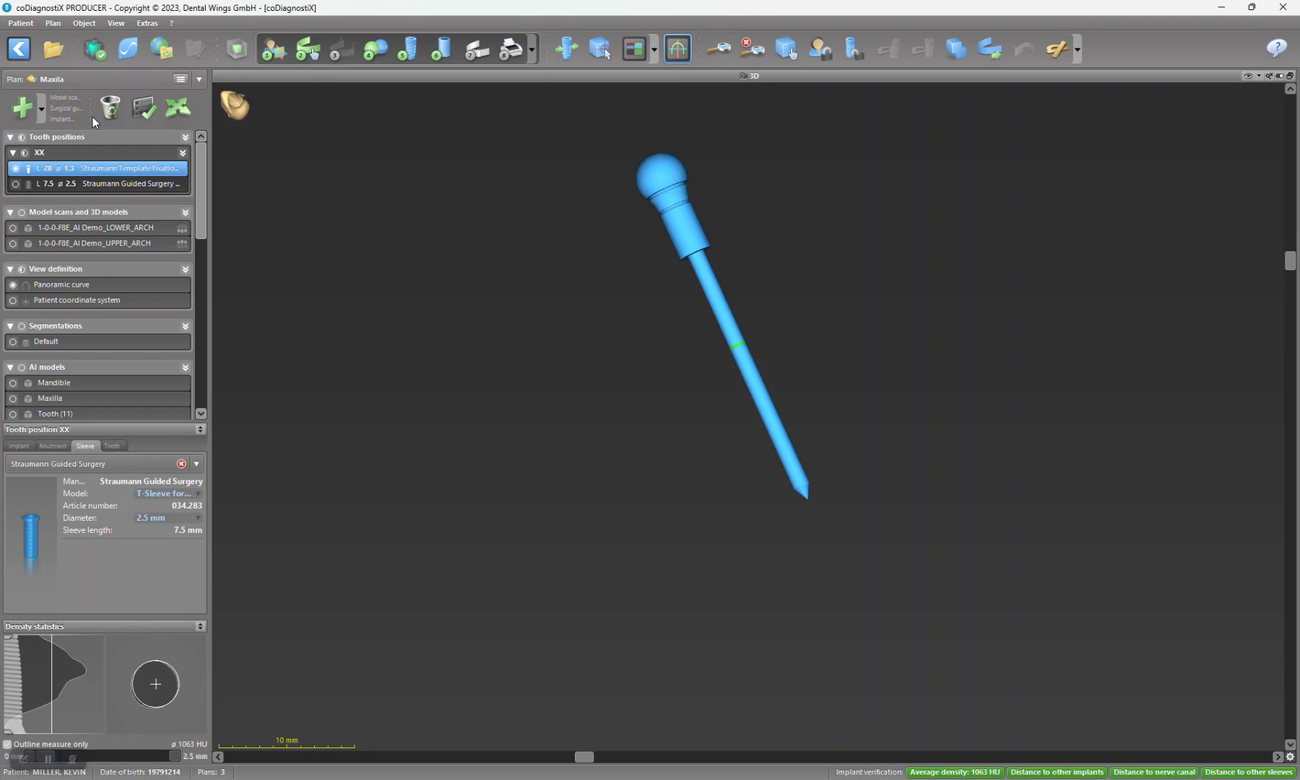
Step: Open the Implant Designer and set the initial segment's top and bottom diameters to 1.30 mm
left_click(146, 27)
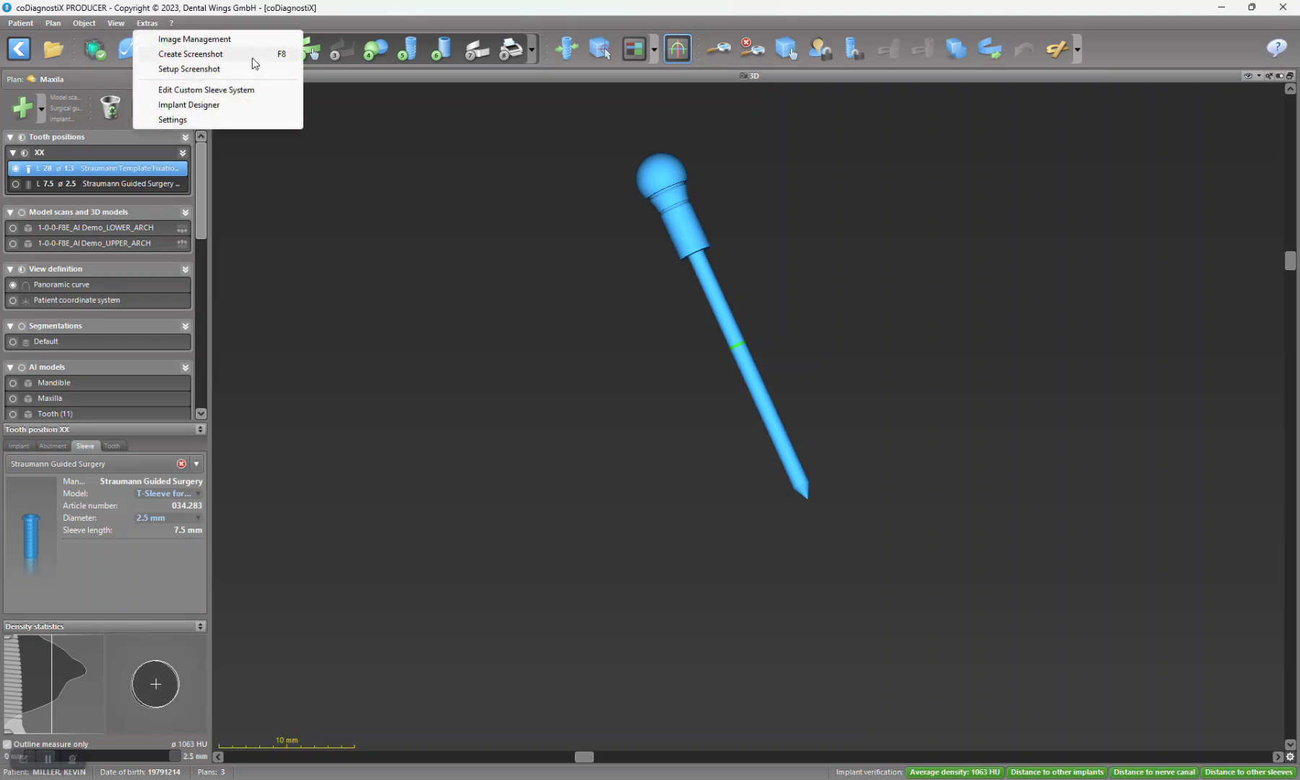
left_click(215, 106)
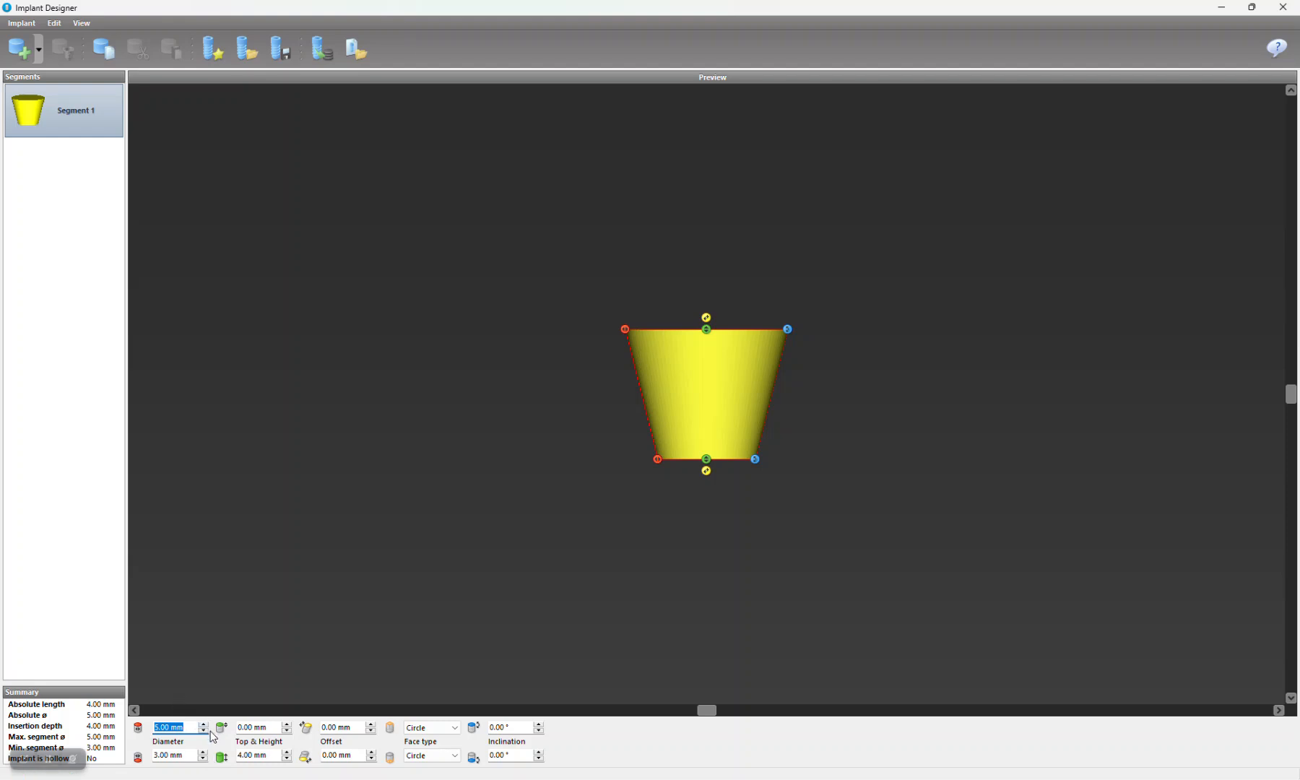
type("1.3")
key("Return")
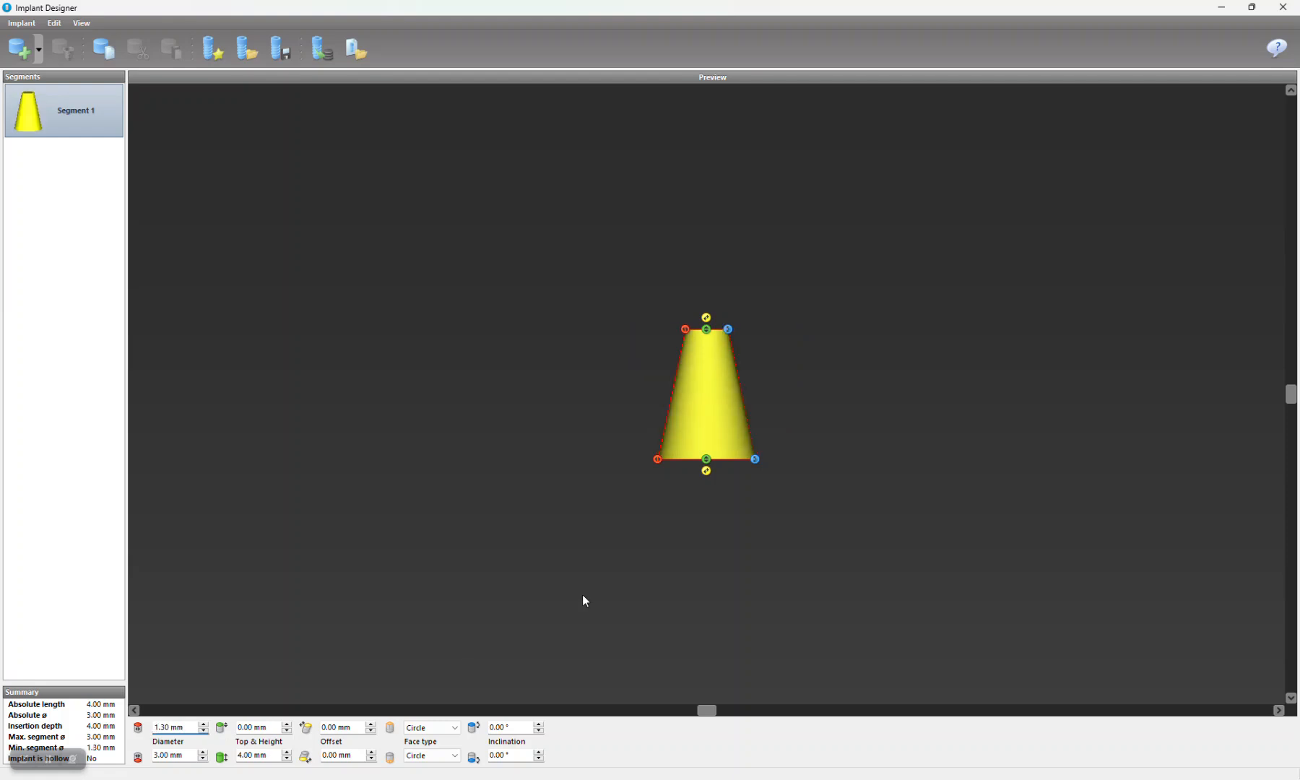
left_click(190, 755)
type("1.30")
key("Return")
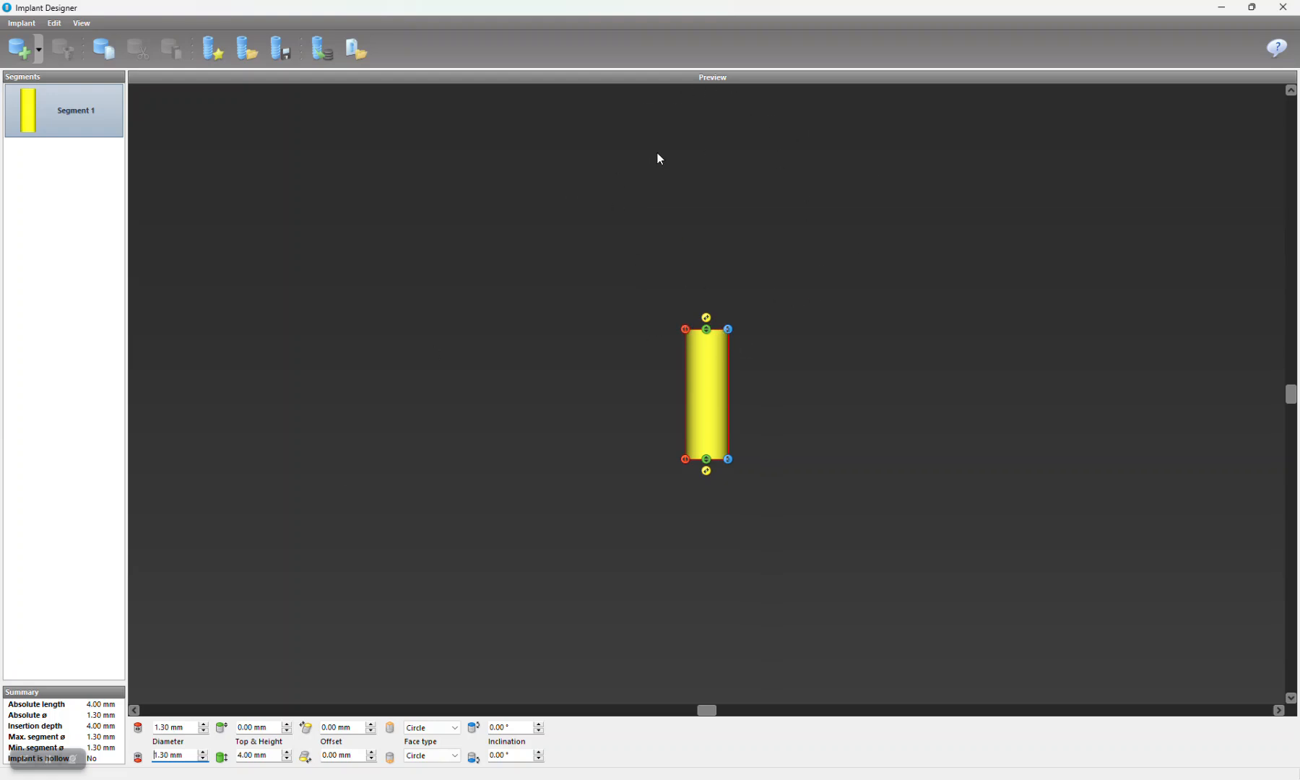
Step: Add a 0 mm segment, move it above the cylinder, and insert a new segment before it
left_click(40, 50)
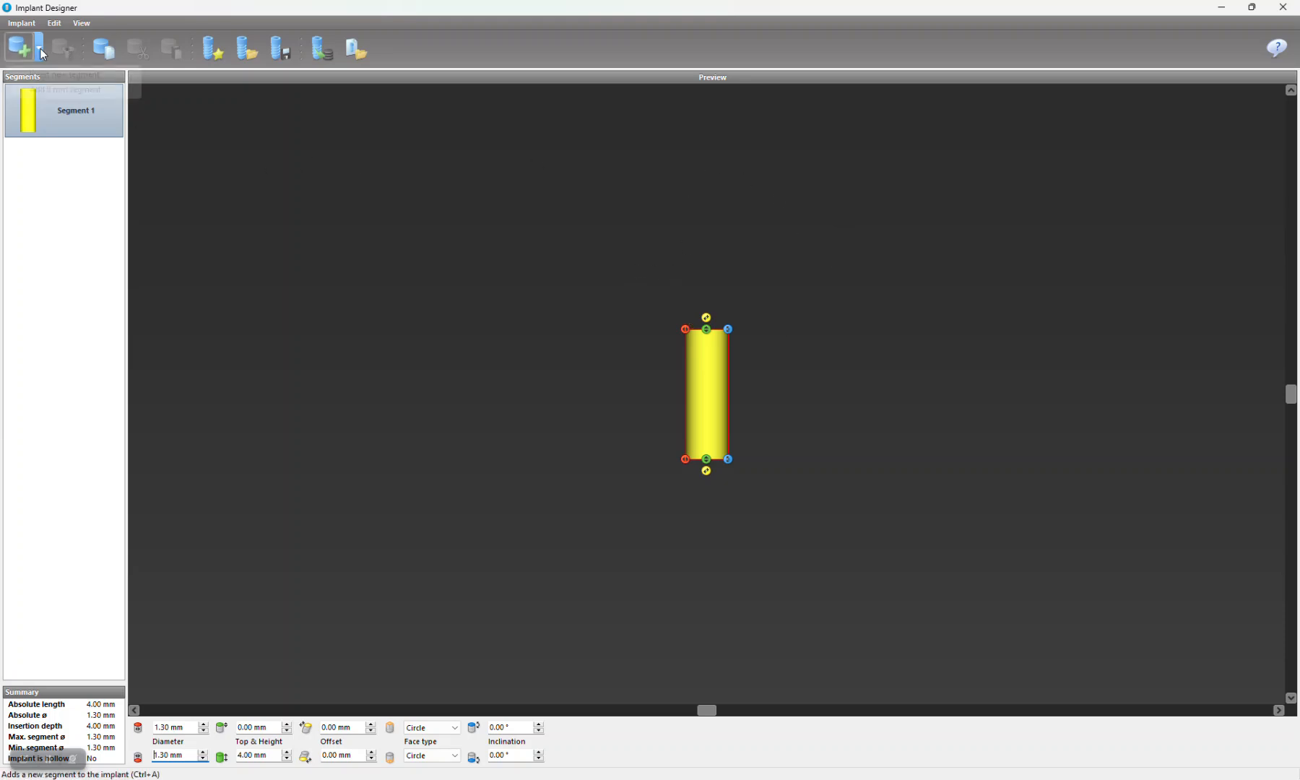
left_click(61, 89)
left_click_drag(72, 181, 65, 97)
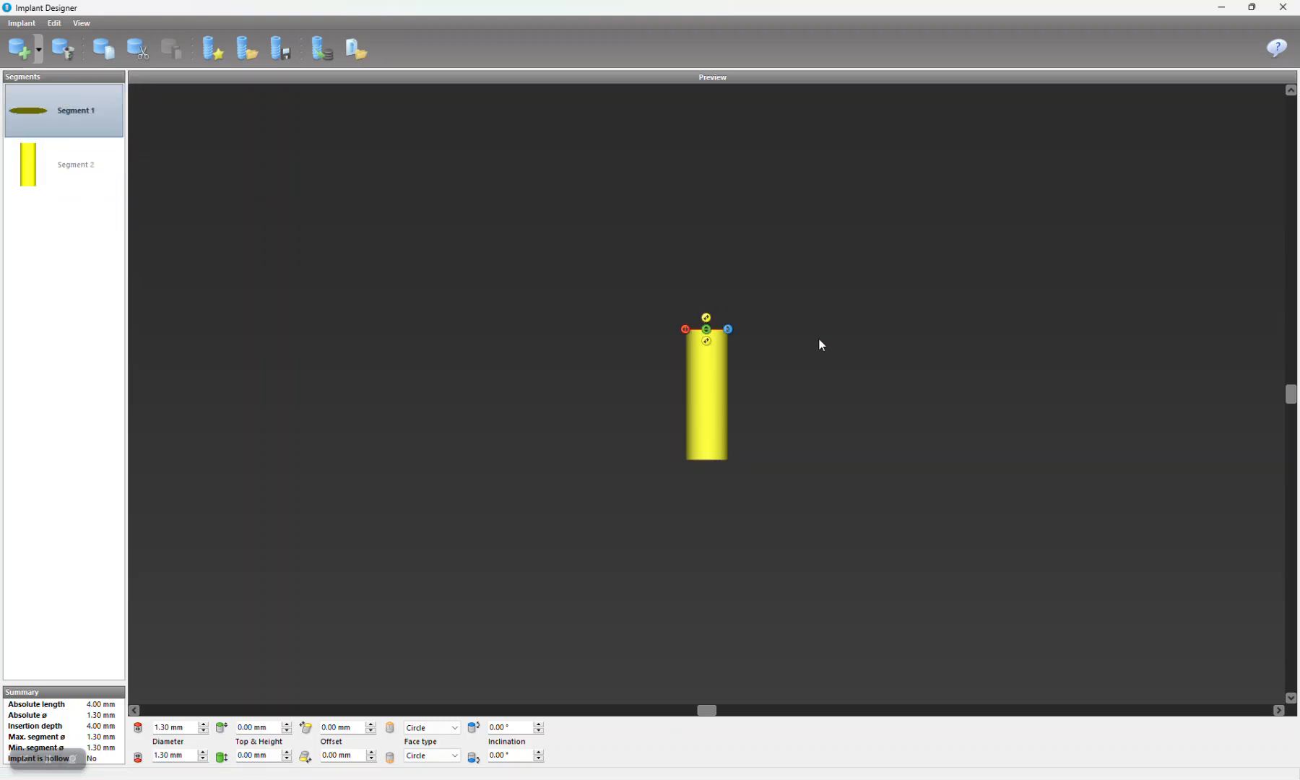
left_click(39, 49)
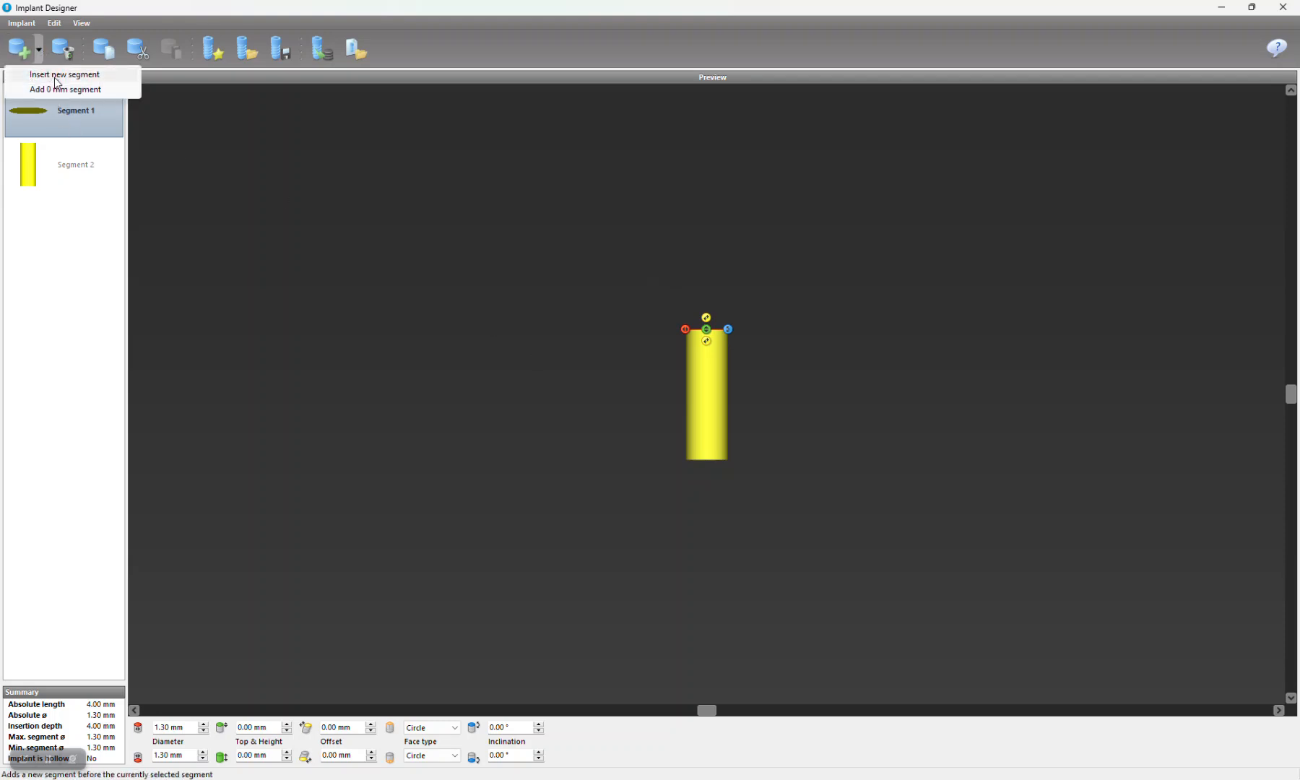
left_click(58, 75)
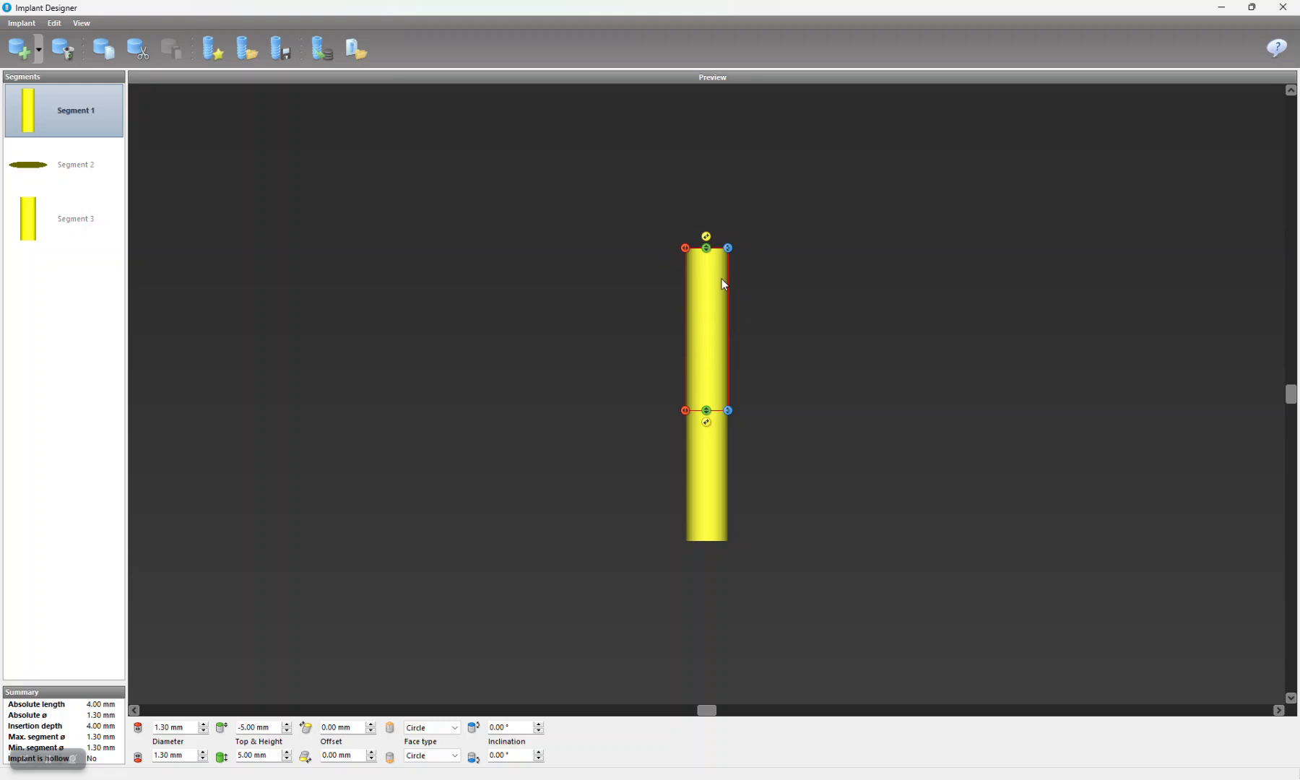
Step: Widen the uppermost segment into a tapered head with a top diameter of about 5.10 mm and a bottom diameter of about 3.70 mm
left_click_drag(685, 410, 664, 411)
left_click_drag(684, 257, 666, 251)
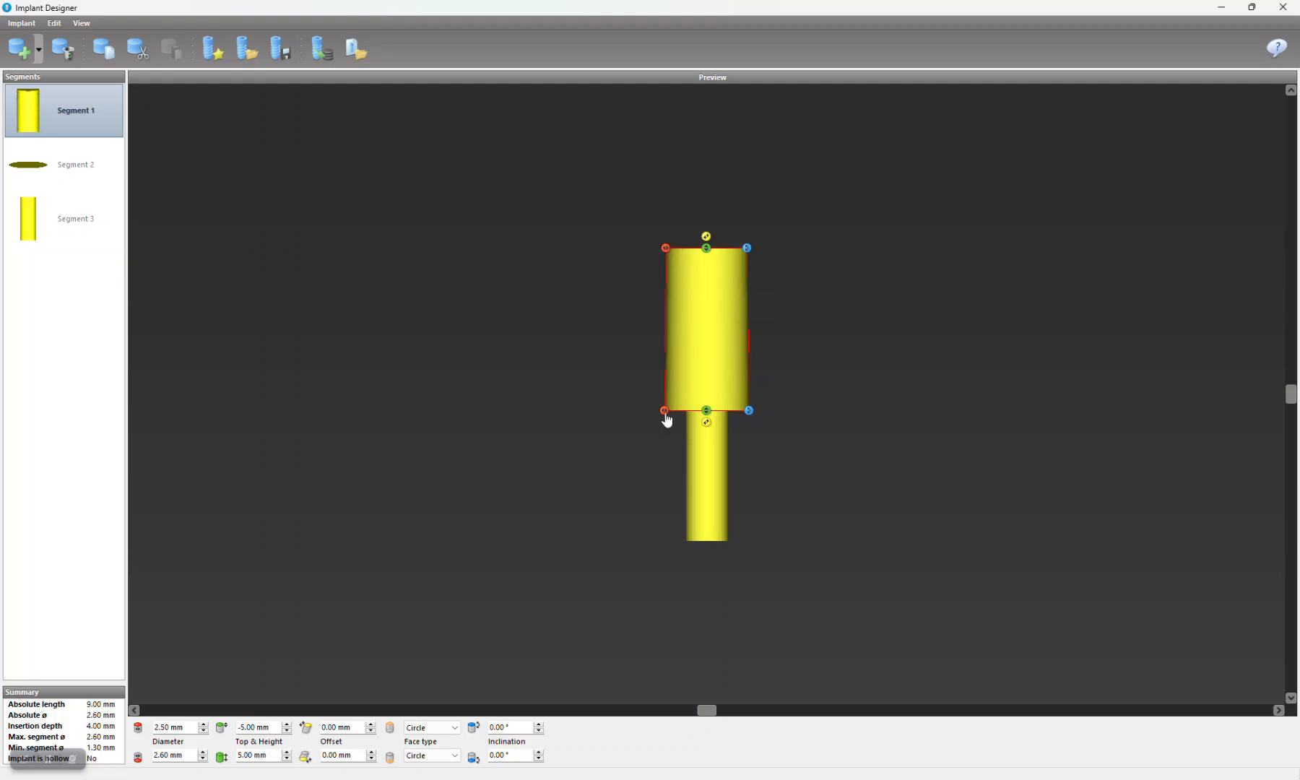
left_click_drag(664, 413, 652, 412)
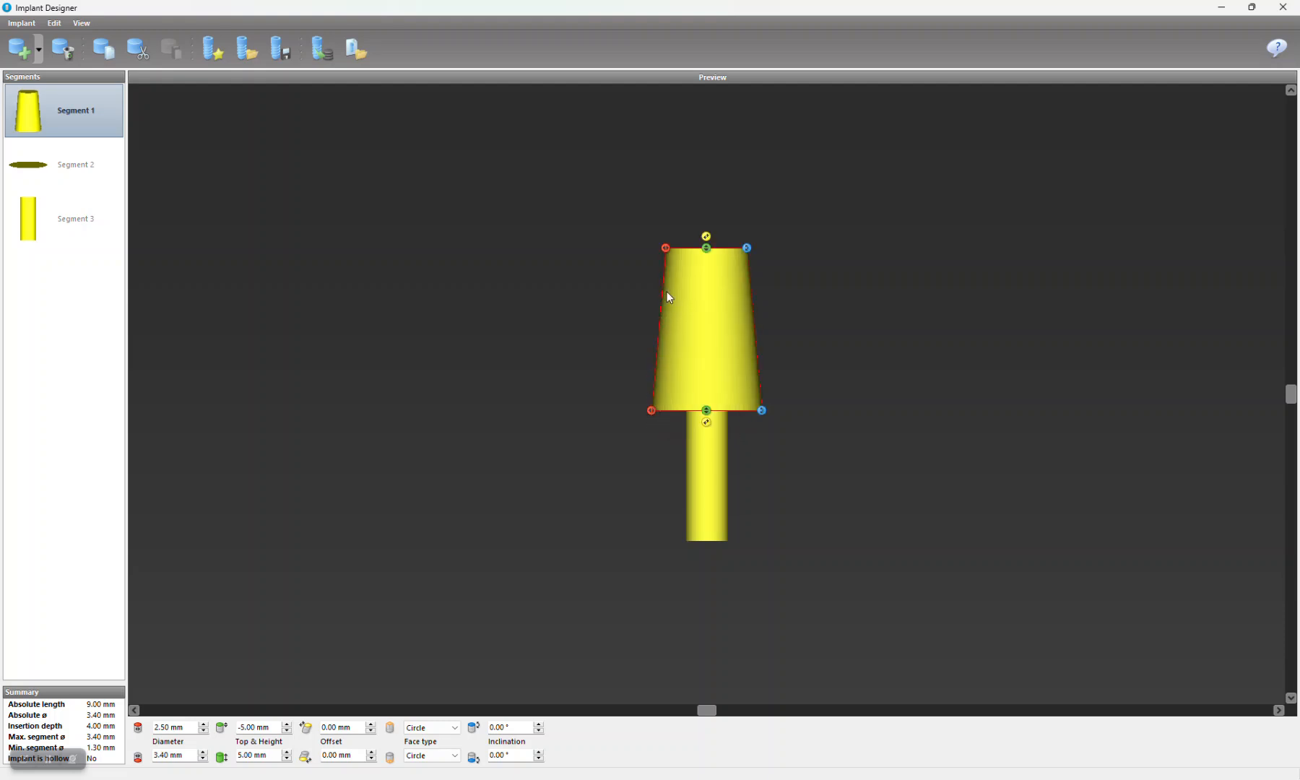
left_click_drag(665, 253, 634, 253)
left_click_drag(652, 411, 646, 411)
left_click_drag(633, 254, 624, 249)
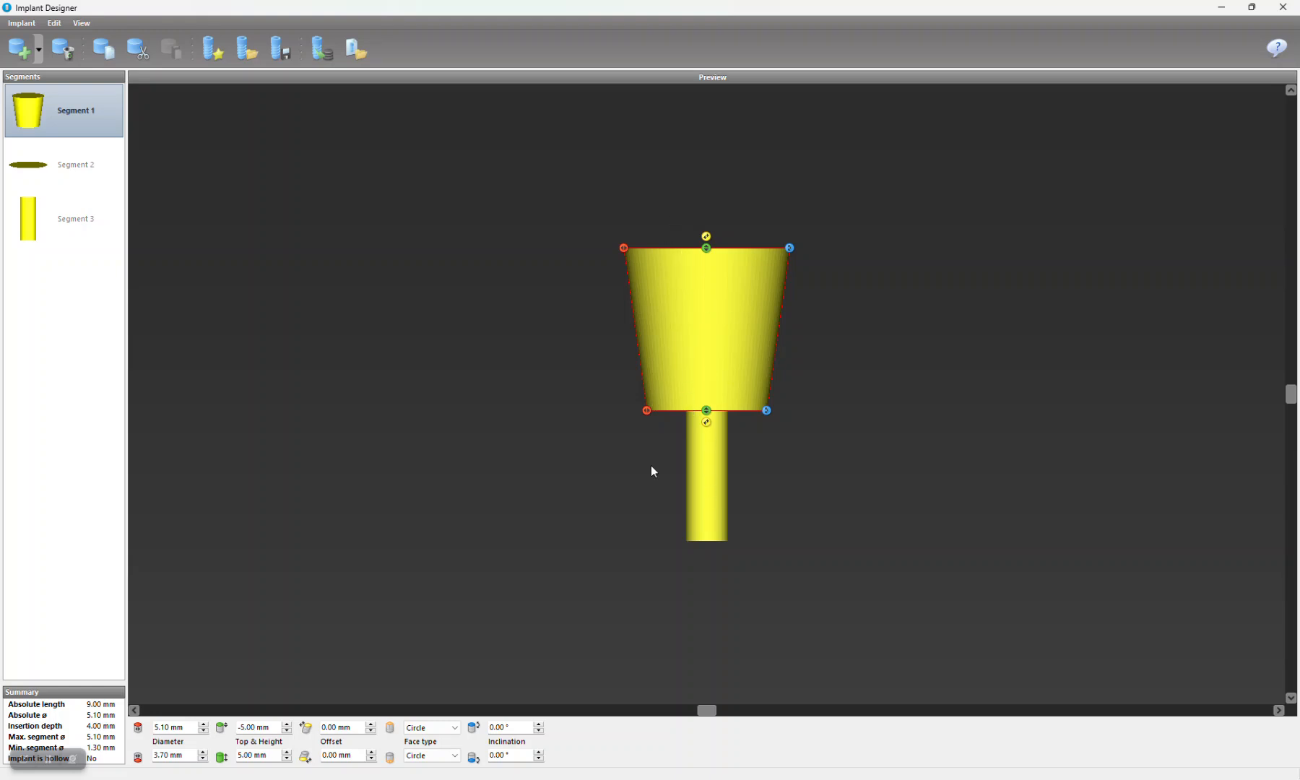
Step: Set the tapered head segment's height to 8 mm
left_click_drag(275, 756, 222, 755)
type("8")
key("Return")
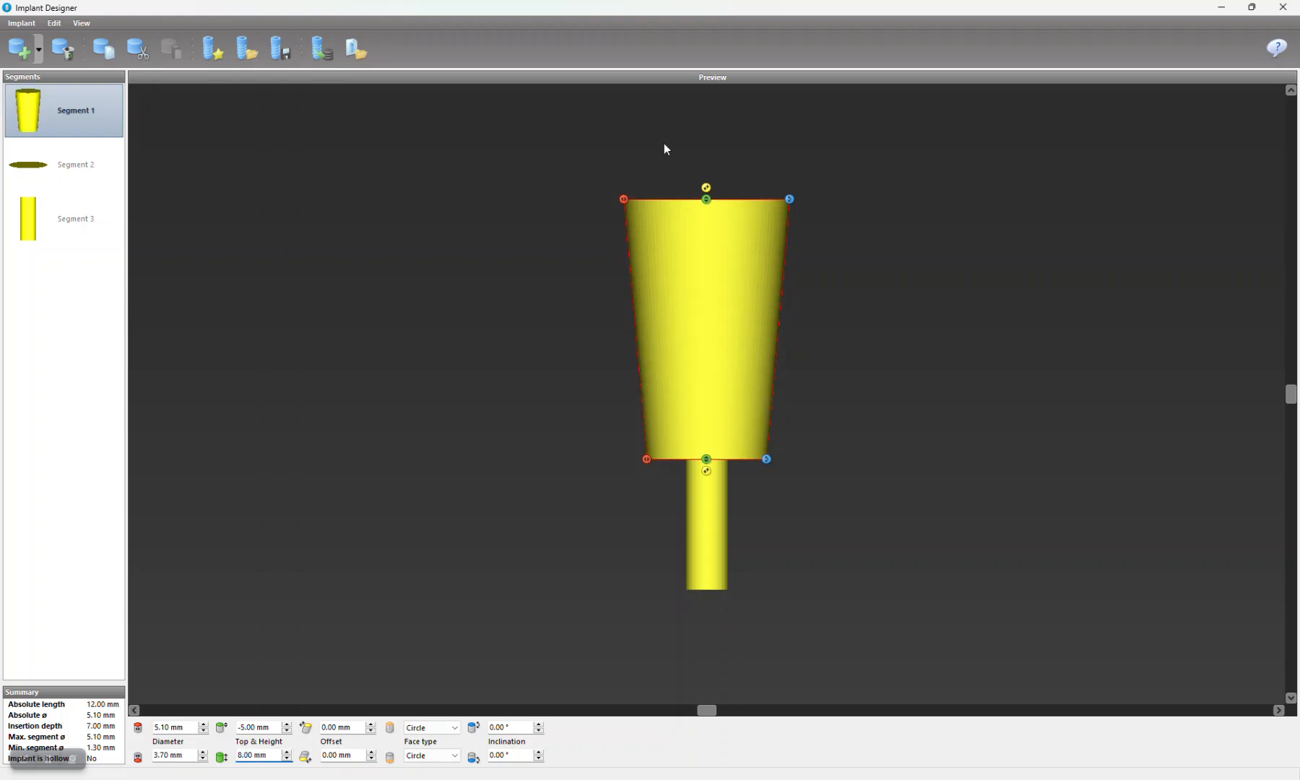
Step: Set the height of the lower 1.30 mm shaft segment to 20 mm
left_click(714, 538)
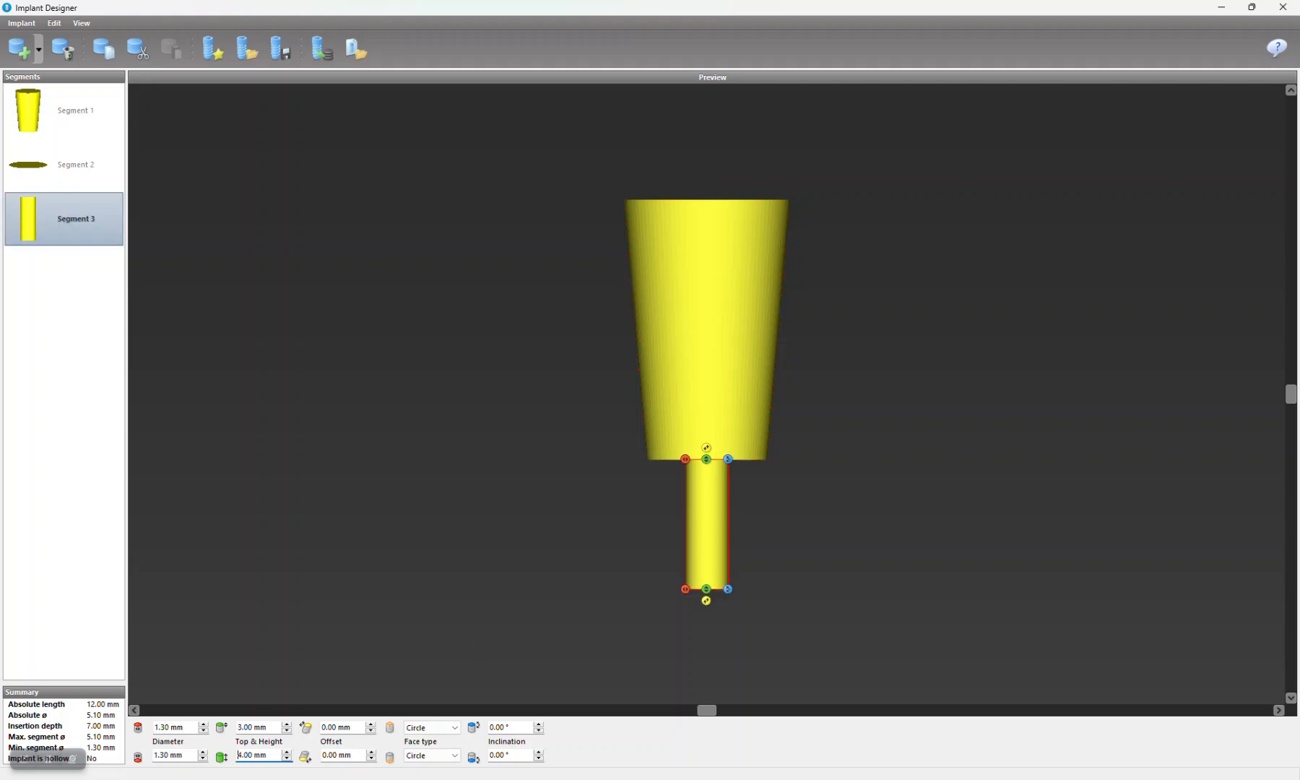
left_click_drag(276, 753, 205, 759)
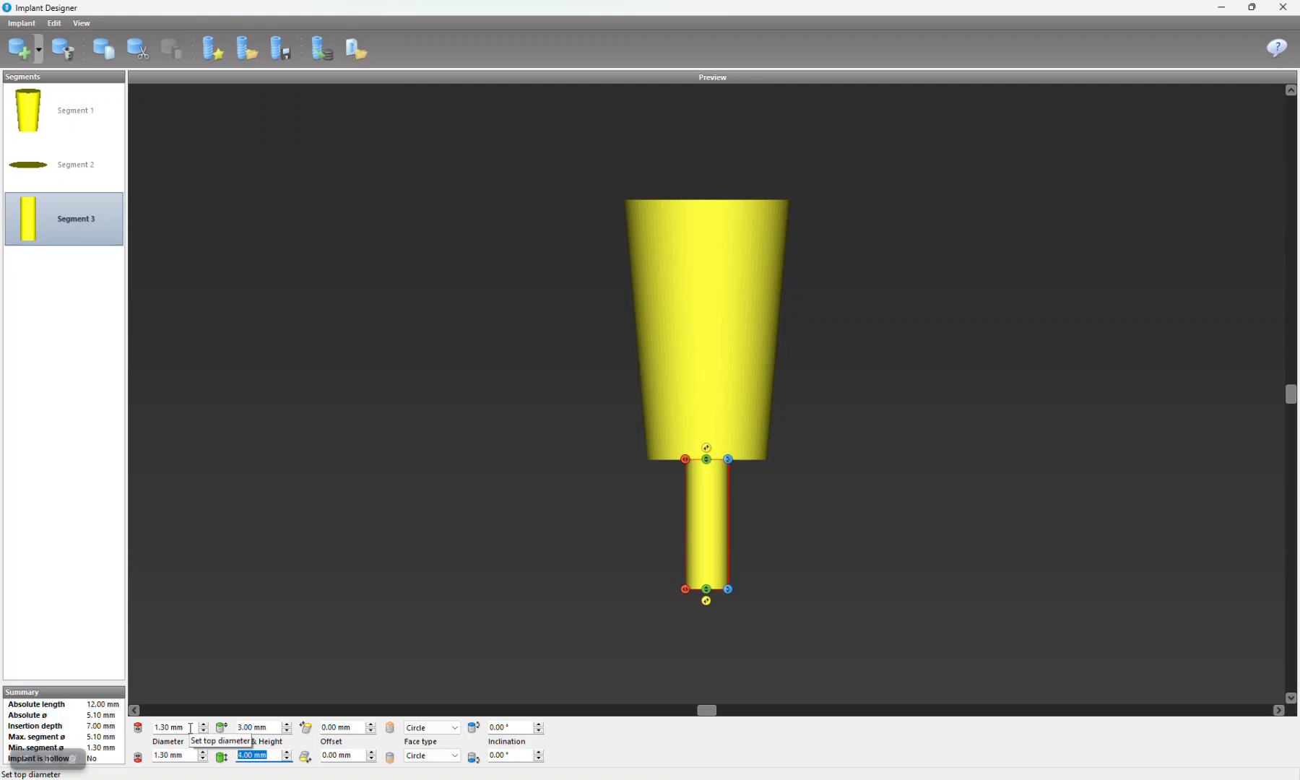
type("20")
key("Return")
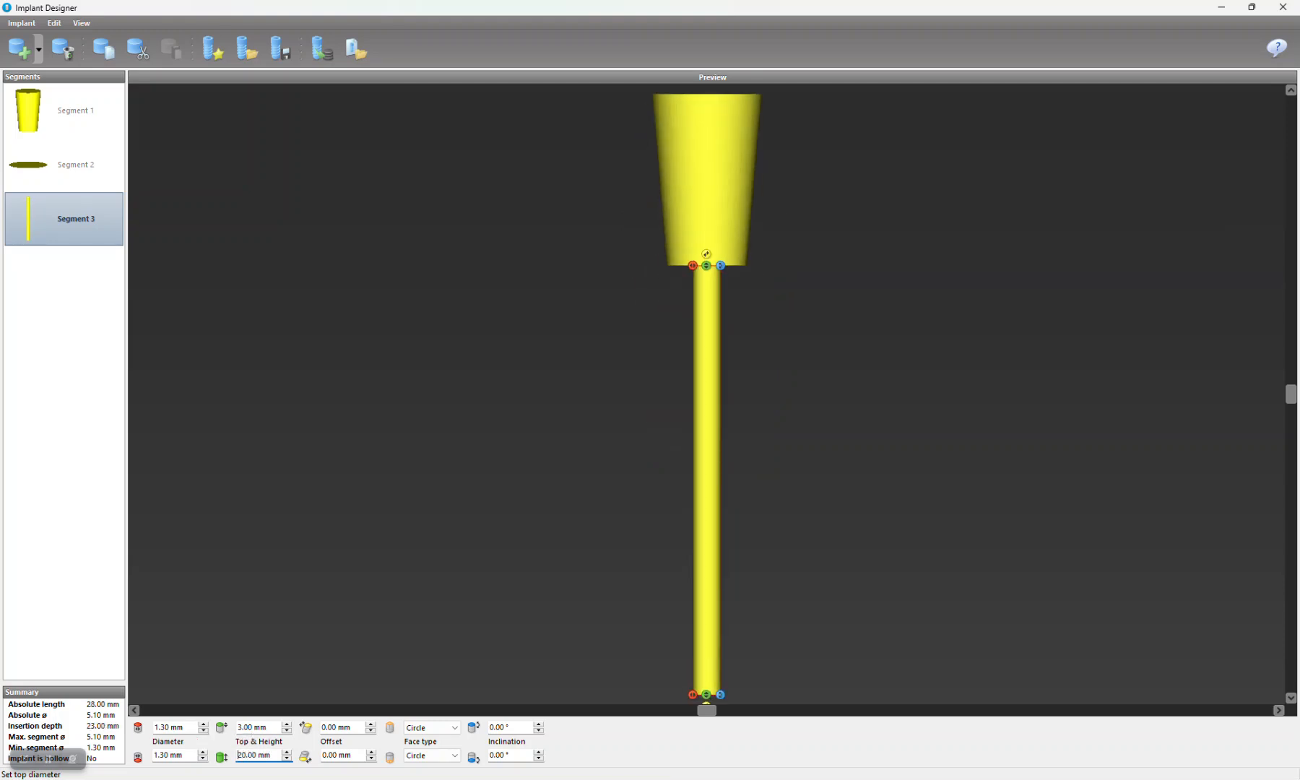
Step: Lower the shaft segment's offset to the crestal level to -7.50 mm
left_click(862, 461)
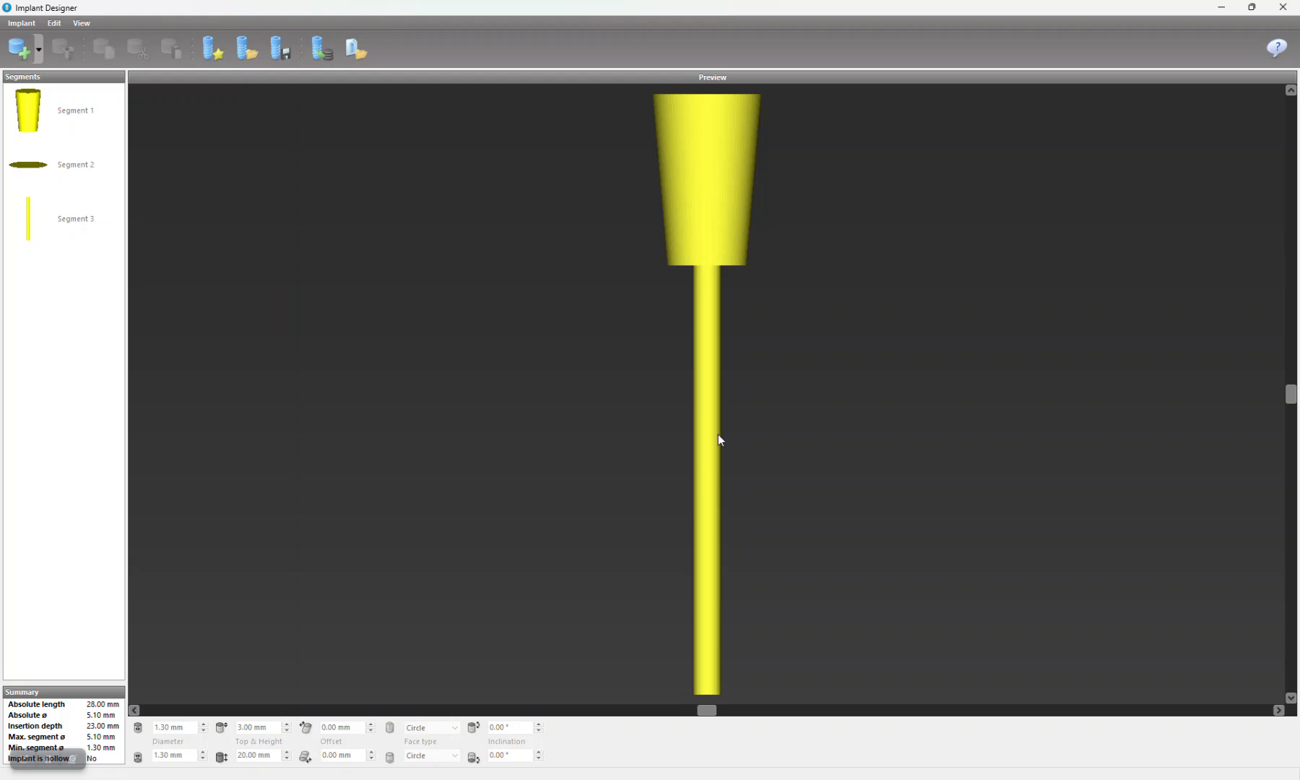
double_click(108, 234)
left_click(30, 226)
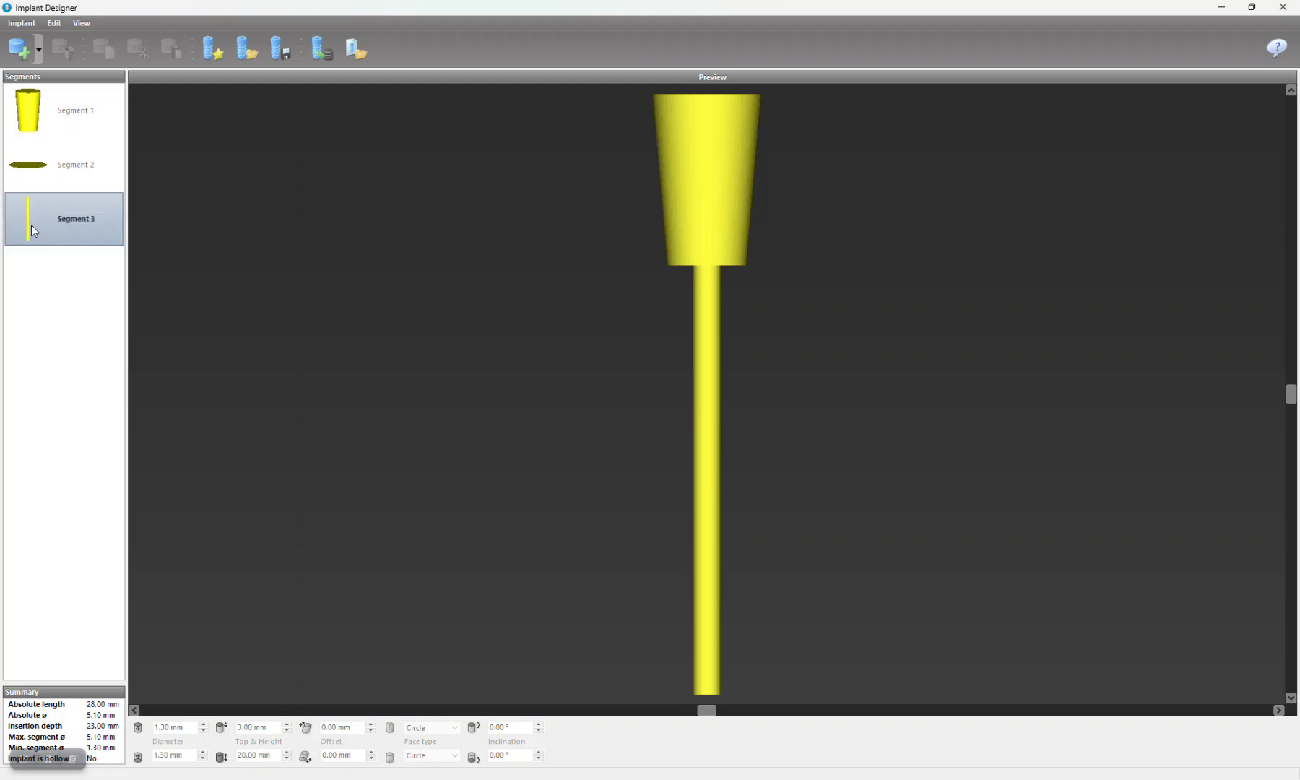
left_click(710, 348)
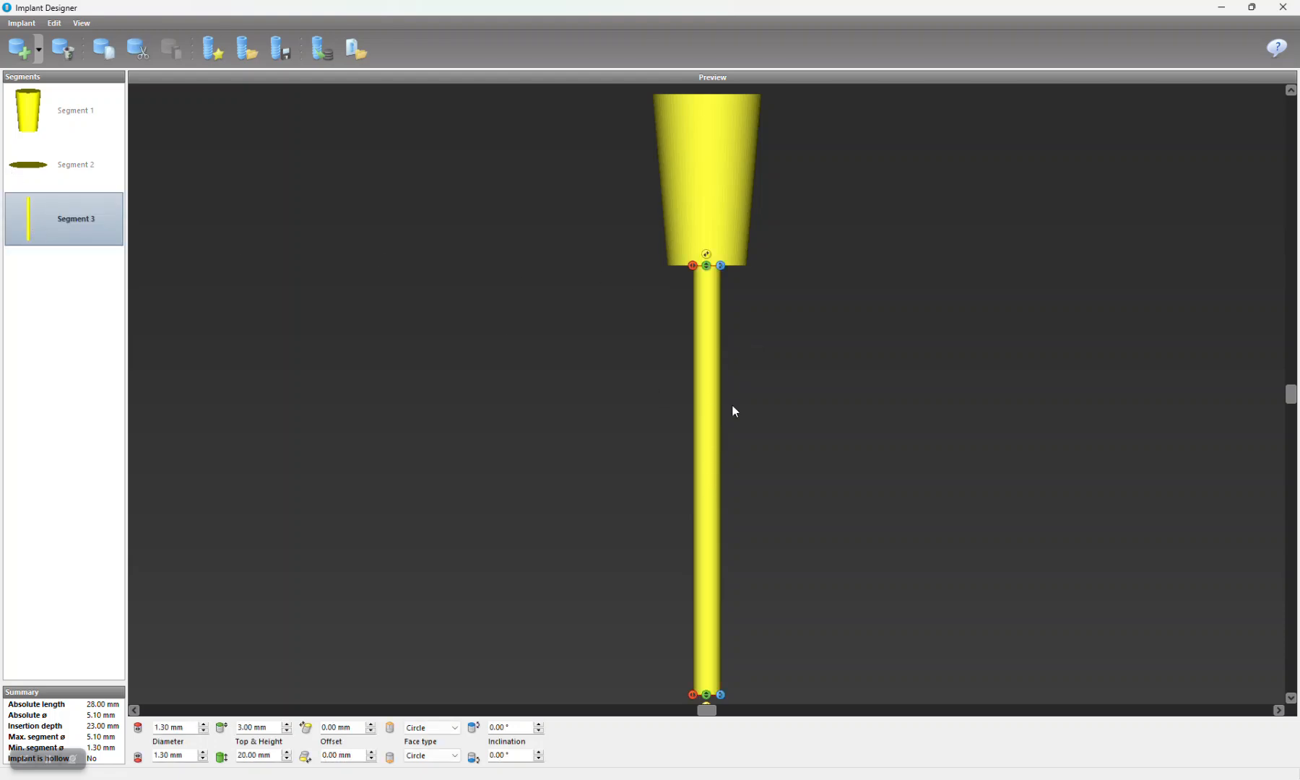
left_click(287, 730)
left_click(287, 730)
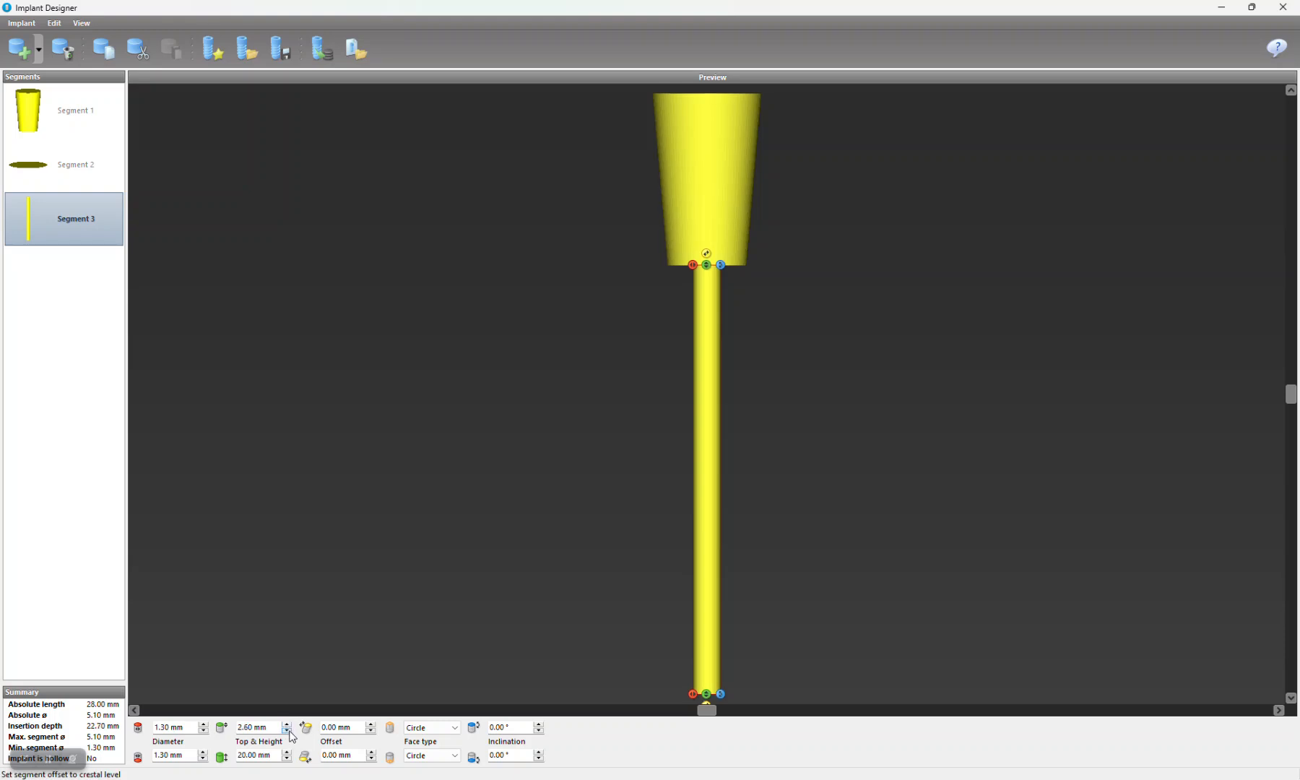
left_click(287, 730)
left_click(286, 730)
left_click(287, 730)
left_click(287, 730)
left_click(287, 730)
left_click(287, 730)
left_click(286, 731)
left_click(286, 730)
left_click(287, 730)
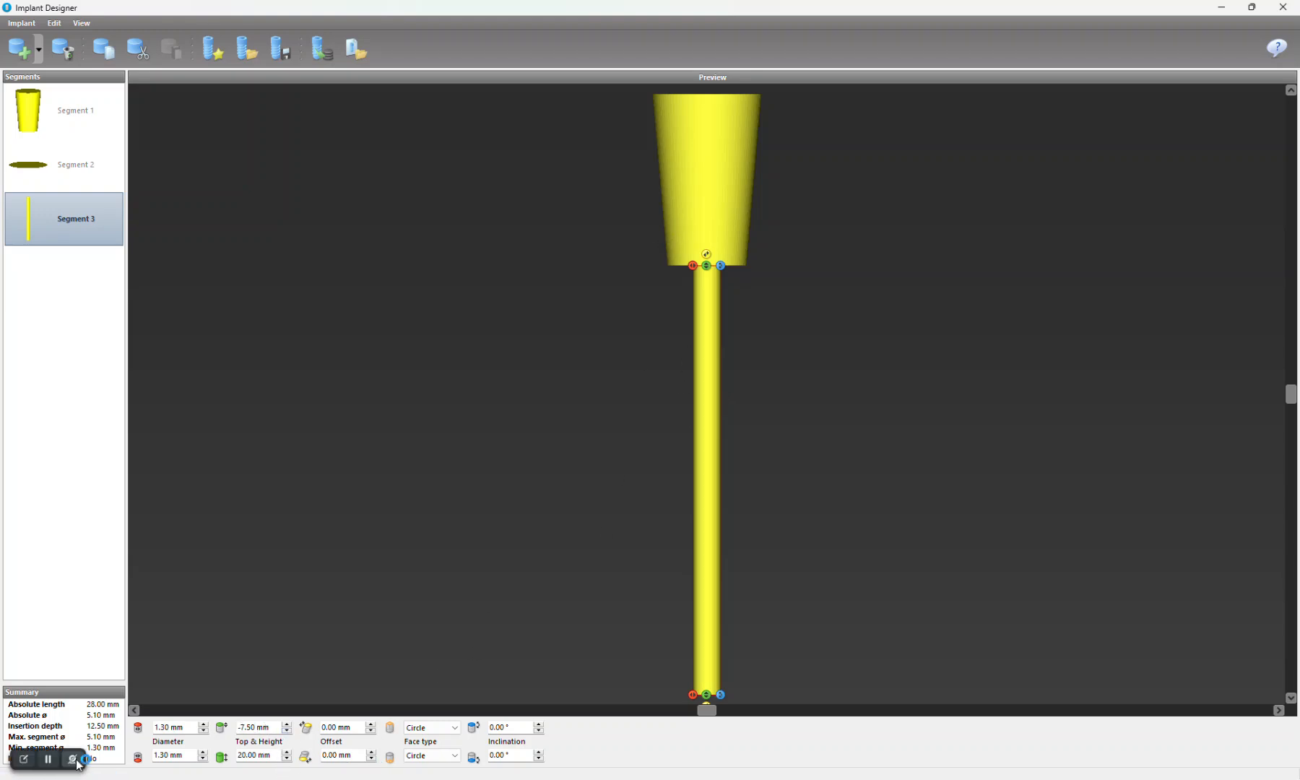
Step: Start publishing the pin to the implant database, accept the disclaimer and the privacy information, and continue to the basic settings
left_click(717, 137)
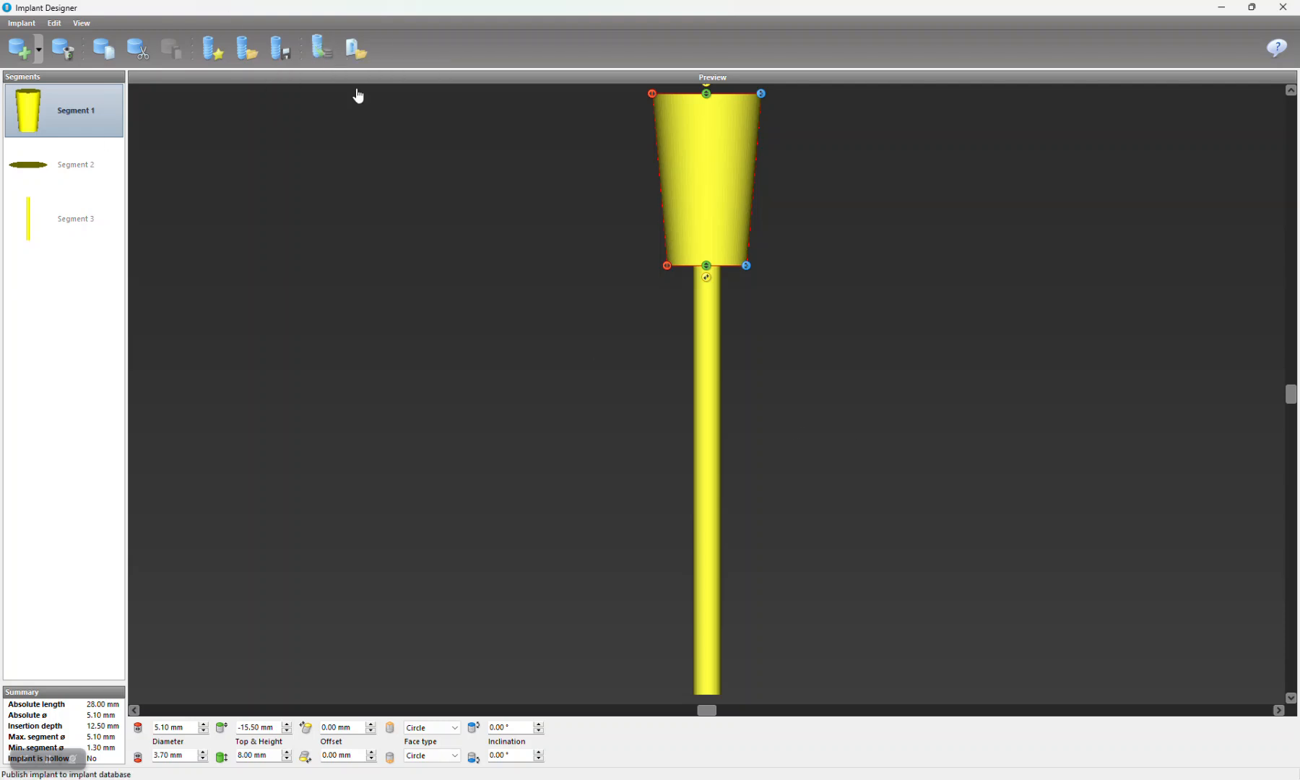
left_click(322, 49)
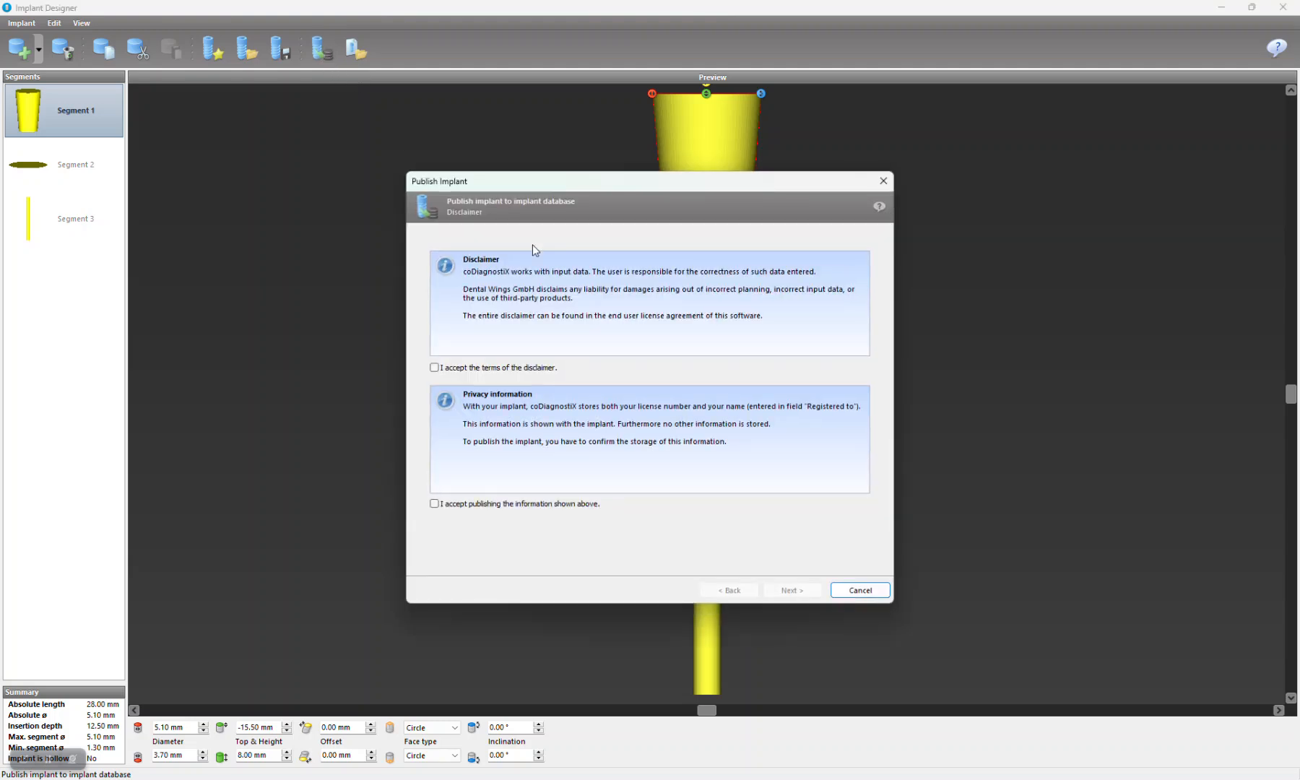
left_click(480, 367)
left_click(508, 503)
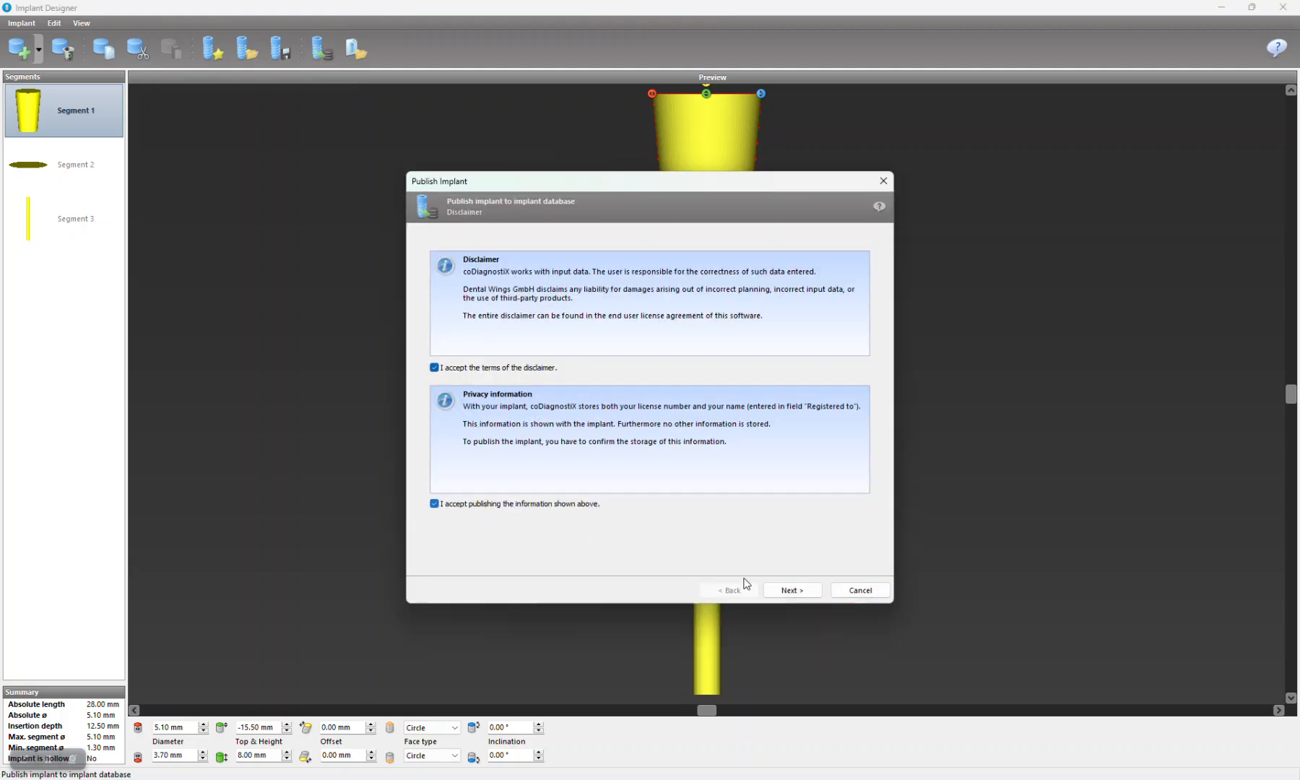
left_click(787, 589)
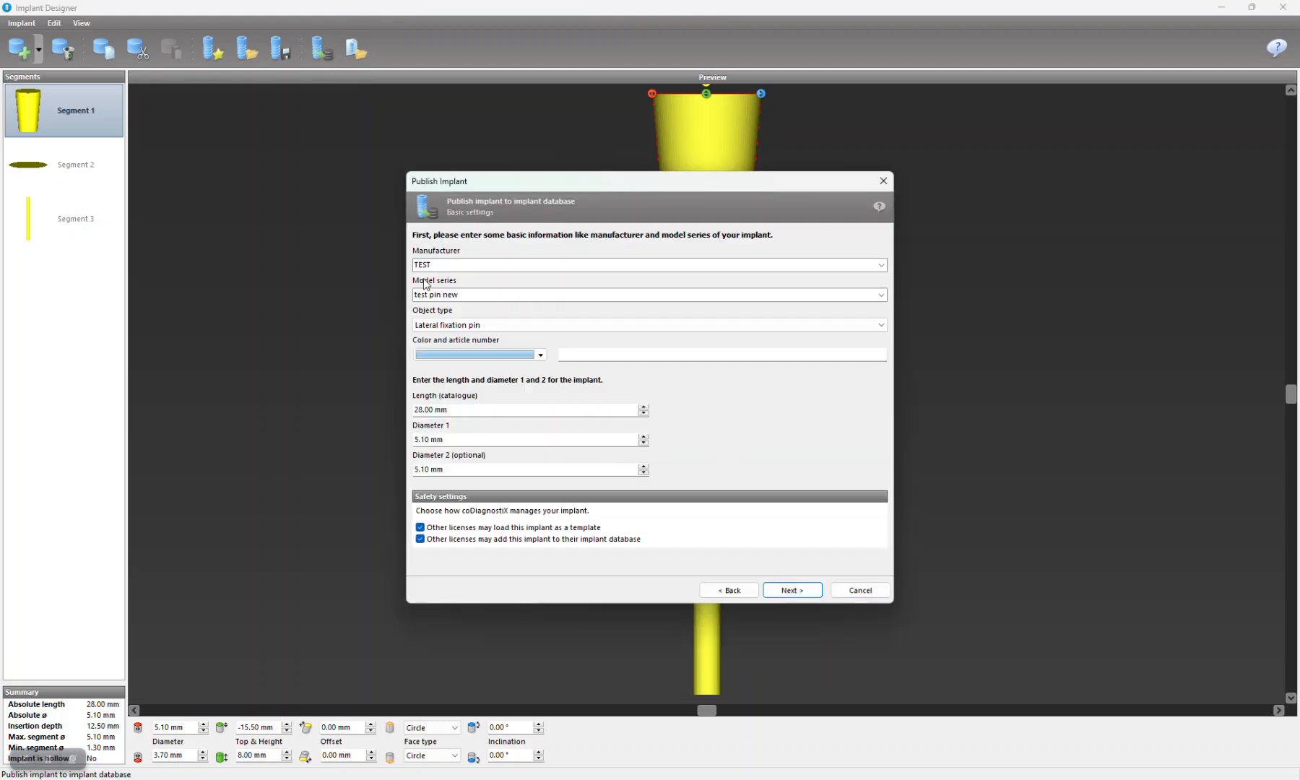
Step: Confirm manufacturer TEST and model series "test pin new", and set the object type to Lateral fixation pin
double_click(476, 265)
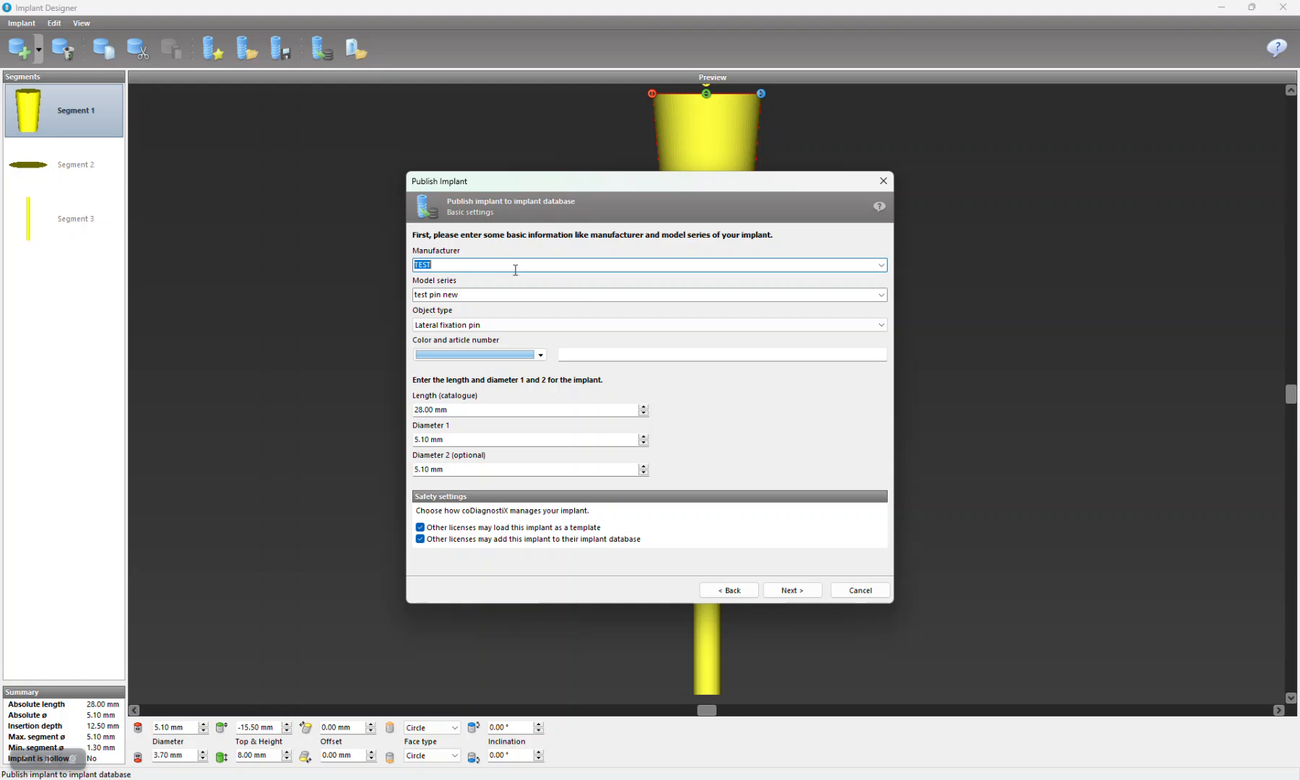
left_click(499, 291)
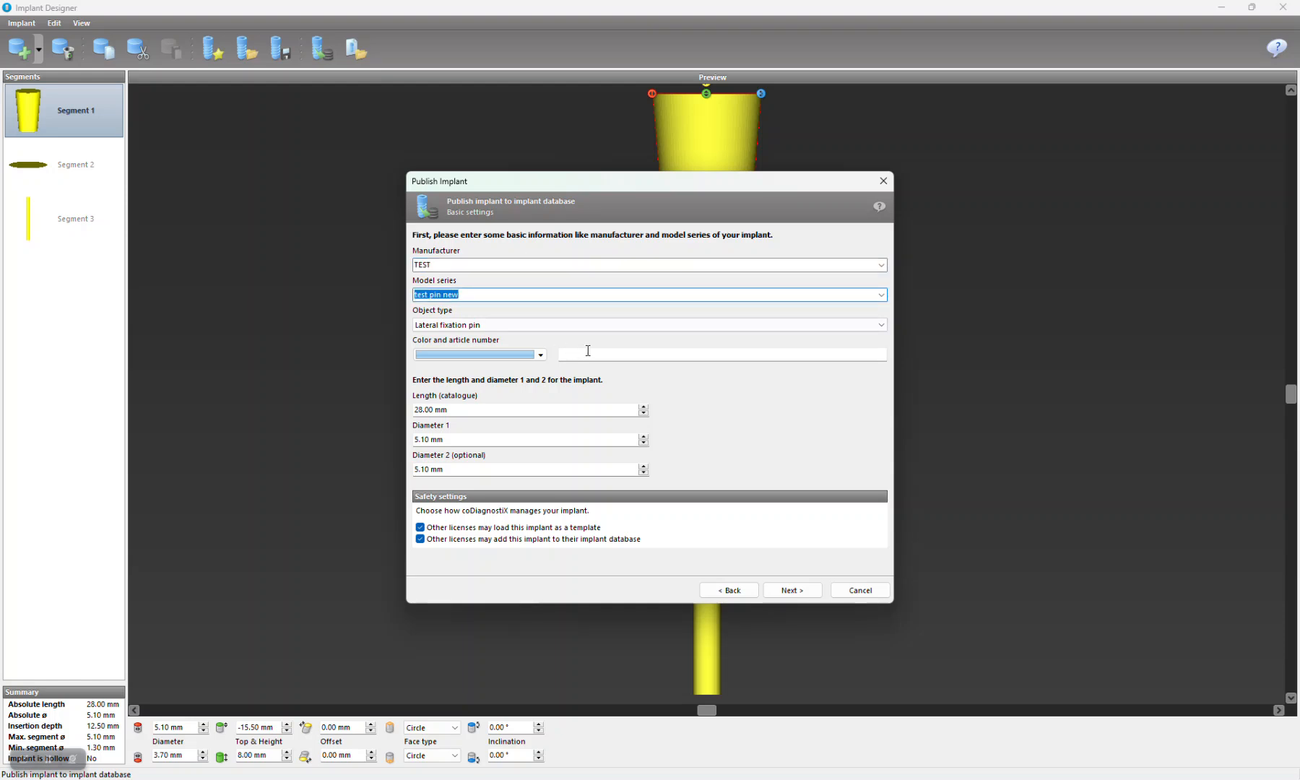
left_click(517, 328)
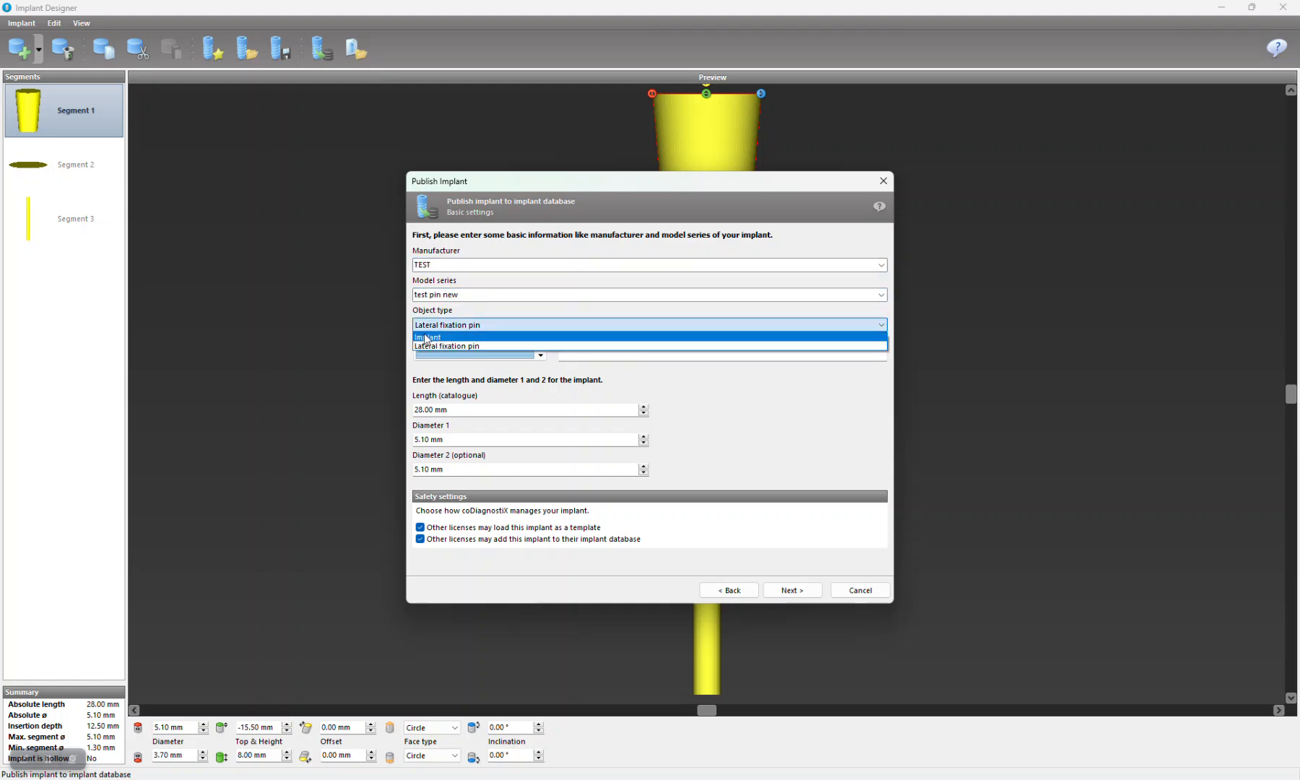
left_click(470, 347)
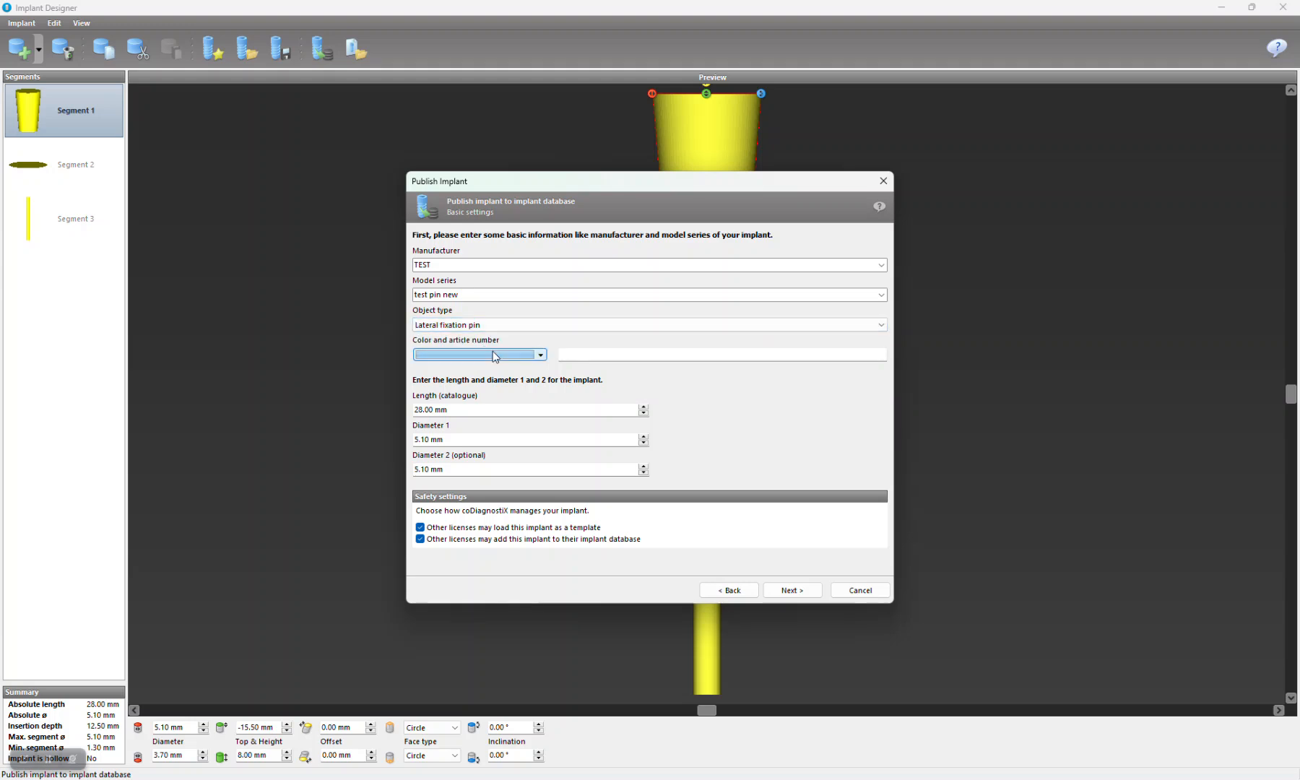
Step: Set the implant's colour to pink and its article number to 555
left_click(505, 357)
left_click(634, 268)
left_click(524, 406)
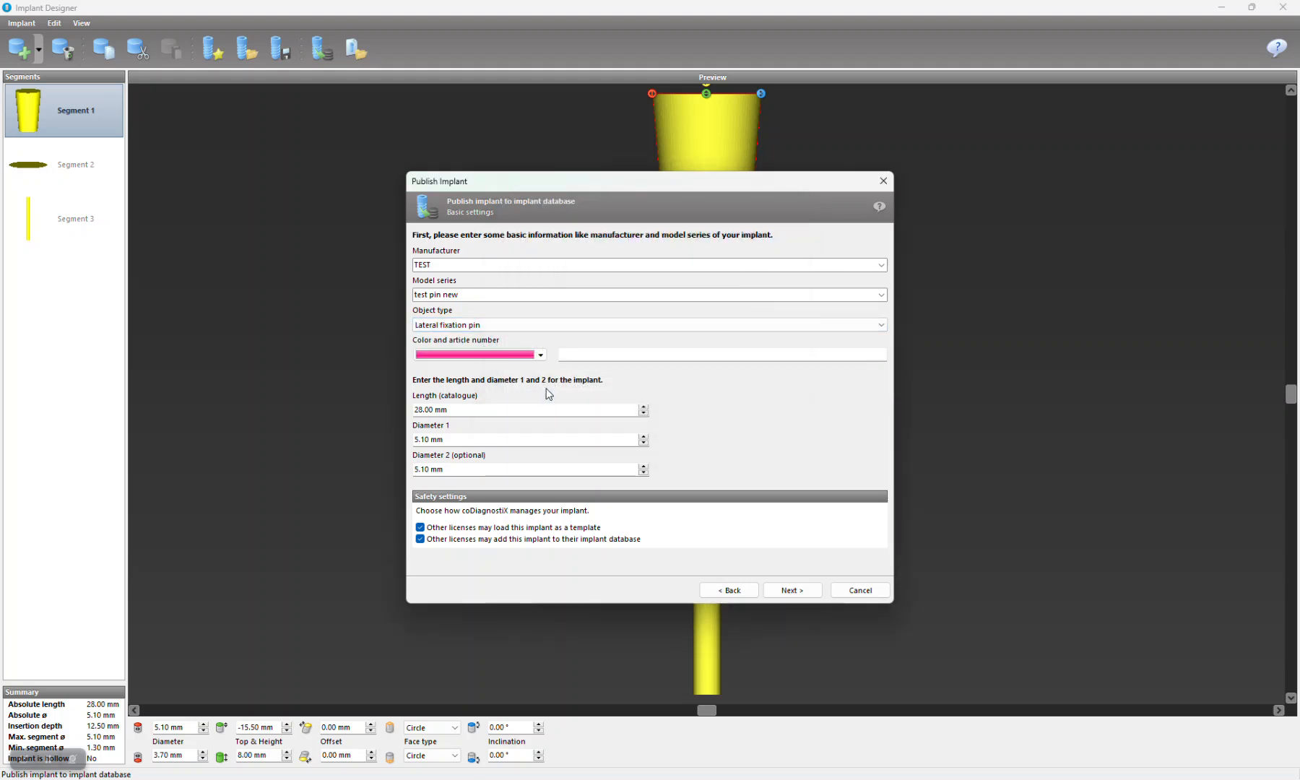
left_click(606, 358)
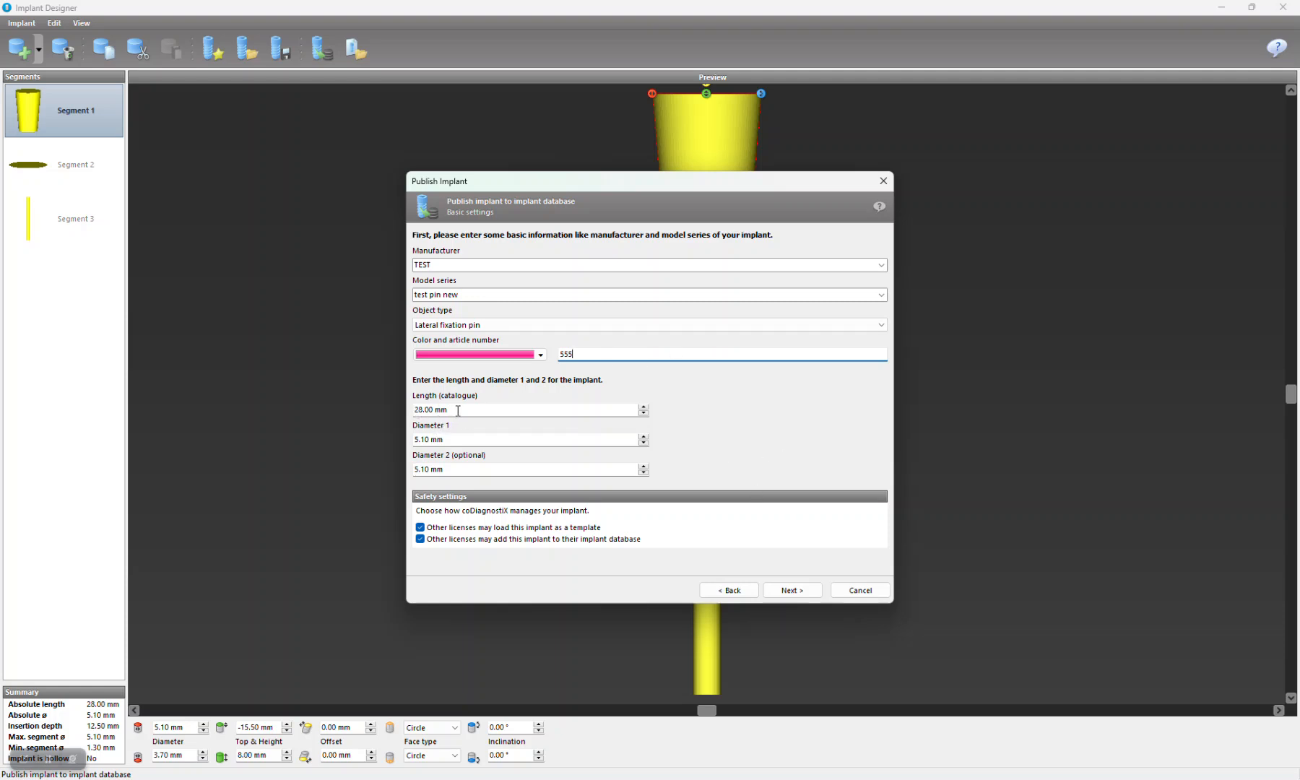
Step: Set both diameter 1 and diameter 2 of the implant to 1.30 mm
left_click(513, 440)
left_click_drag(481, 444, 310, 340)
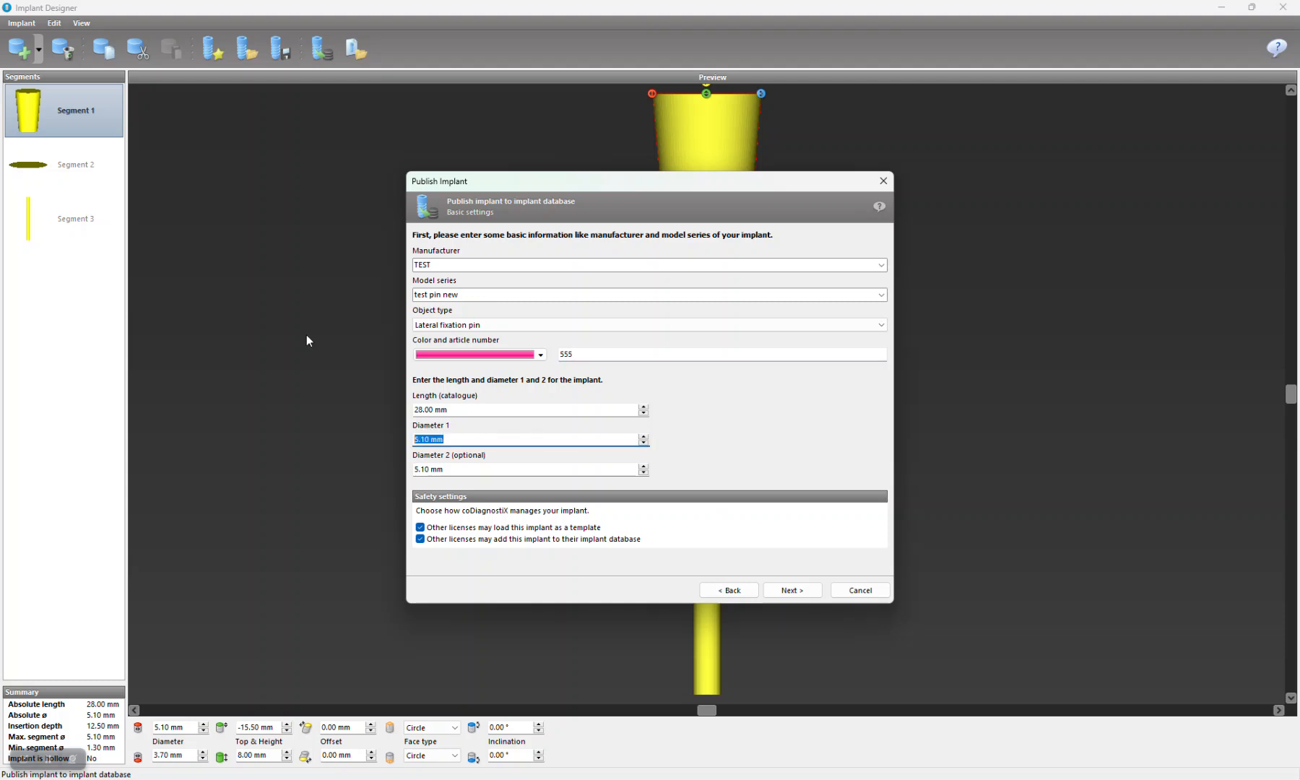
type("1.")
left_click_drag(482, 469, 334, 452)
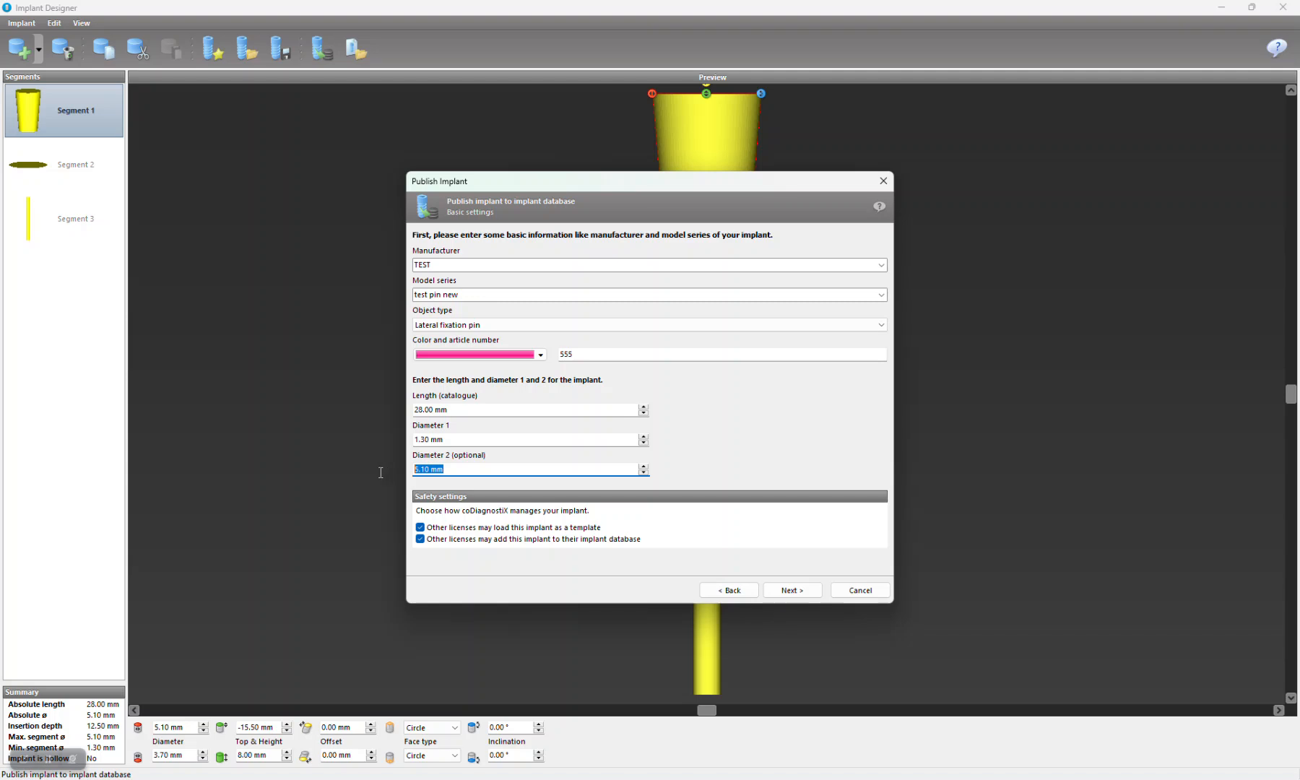
type("1")
Step: Complete publishing the pin to the implant database, and close Implant Designer without saving the design
left_click(810, 594)
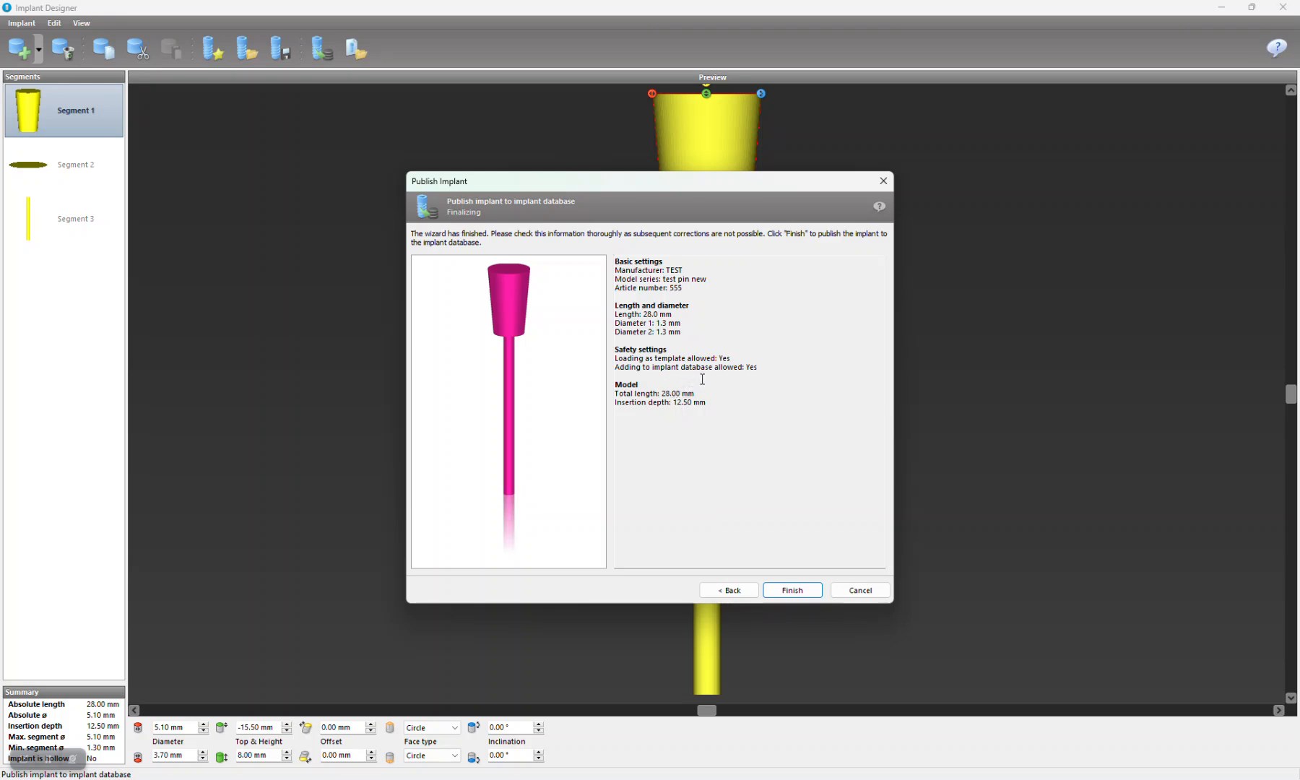
left_click(792, 590)
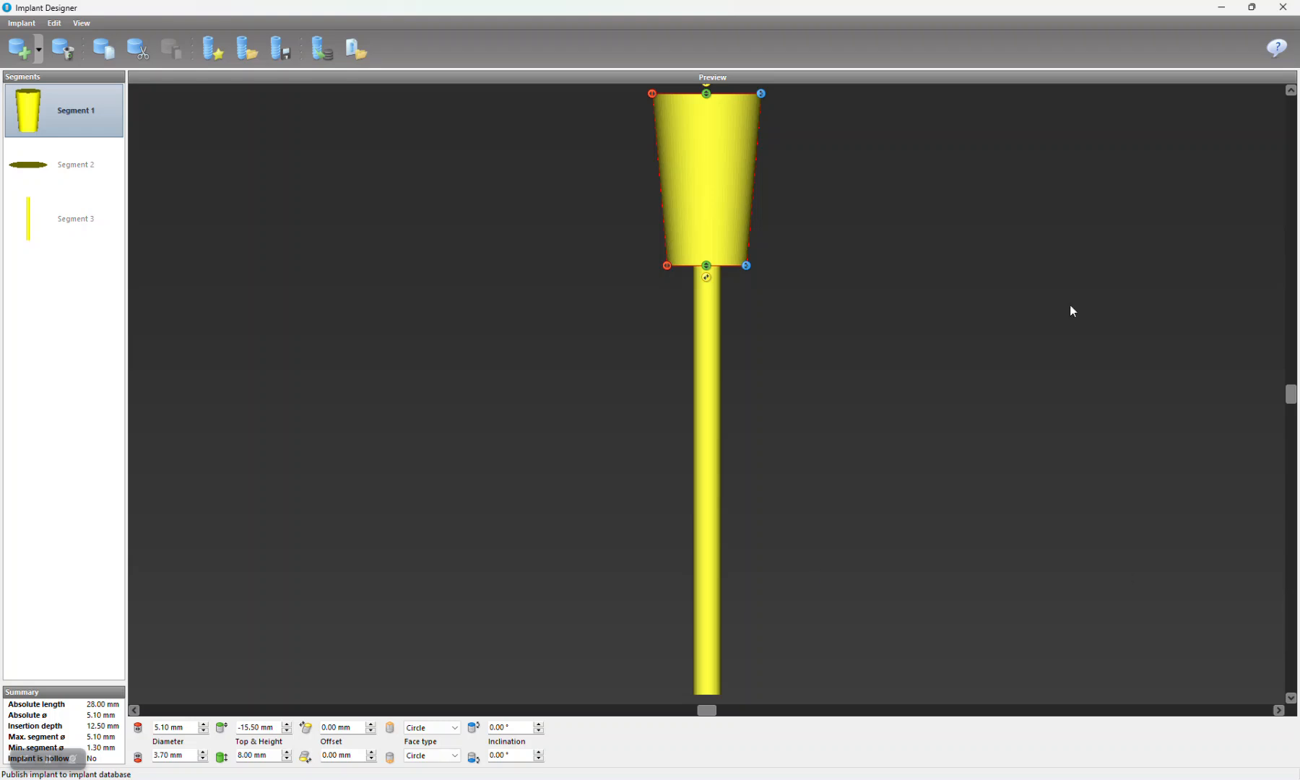
left_click(1282, 8)
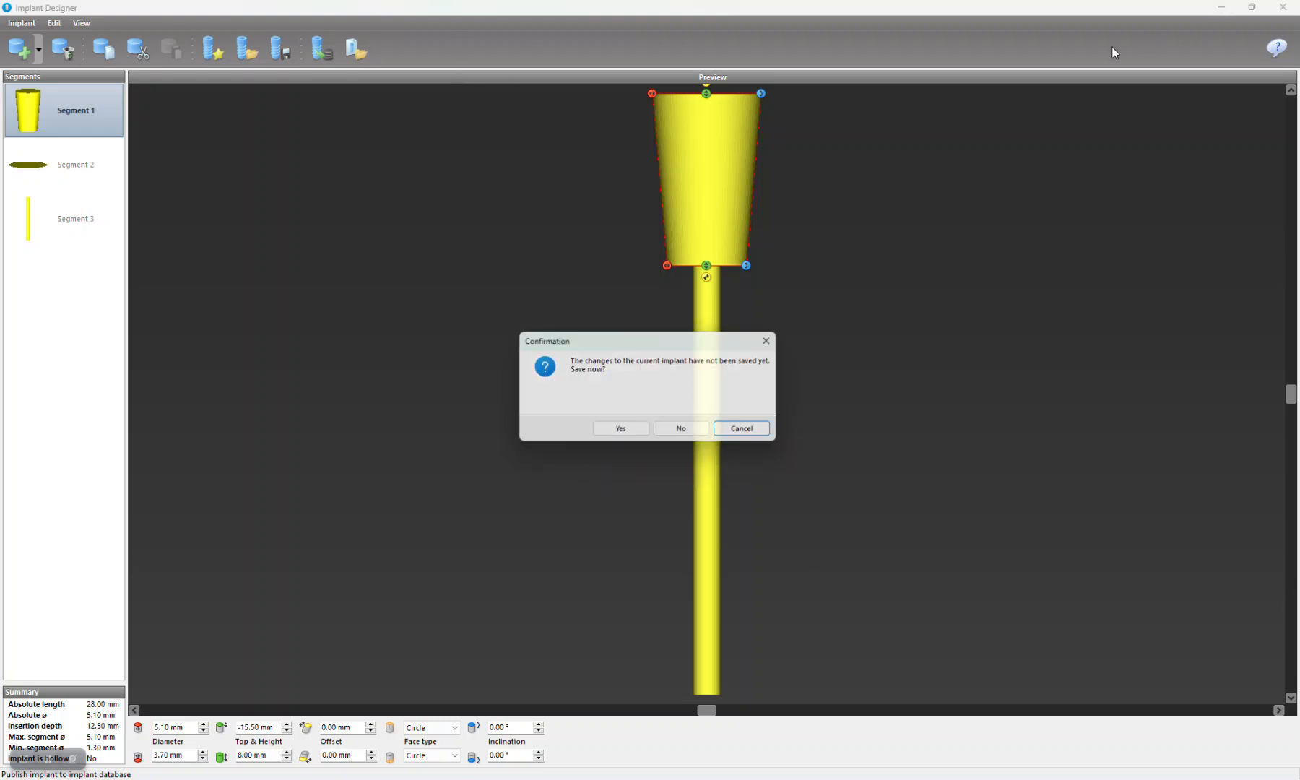
left_click(686, 432)
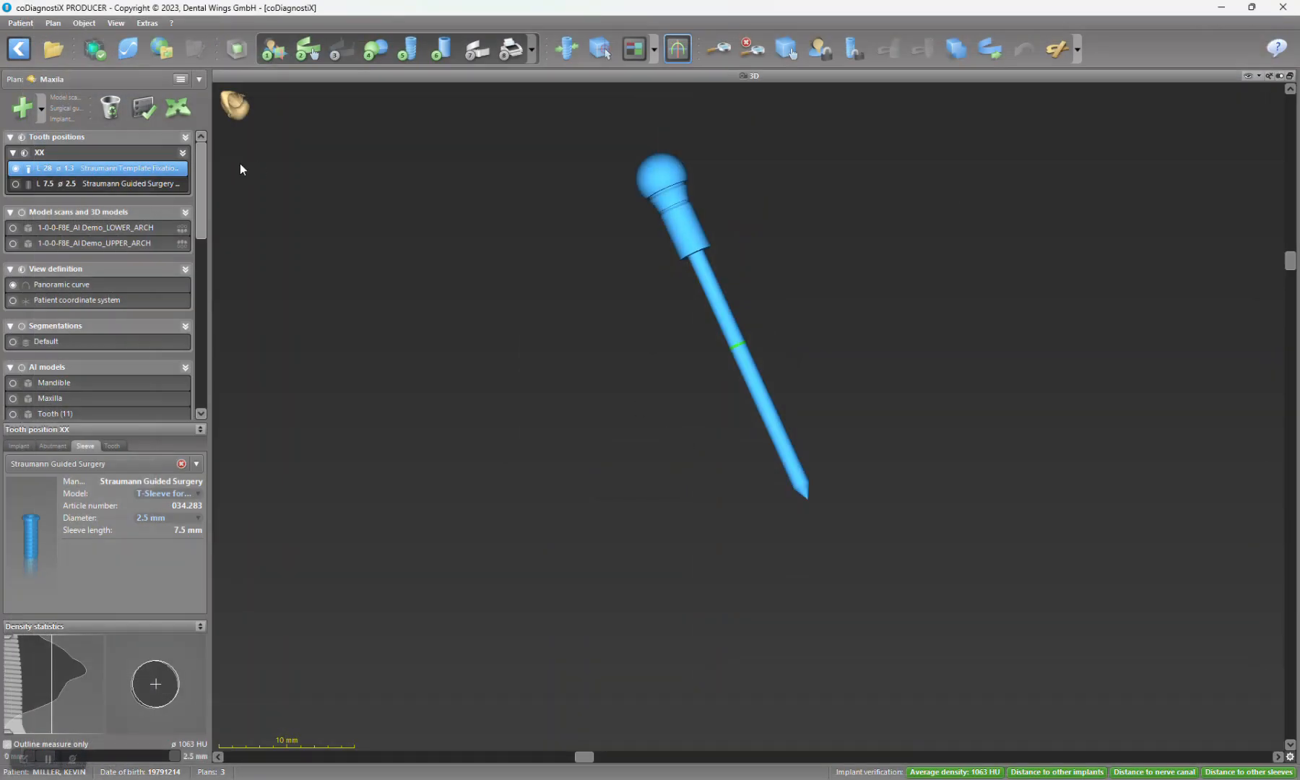
Step: In coDiagnostiX, start adding an implant from the implant database, maximize the selection window and show Straumann's model series
left_click(416, 50)
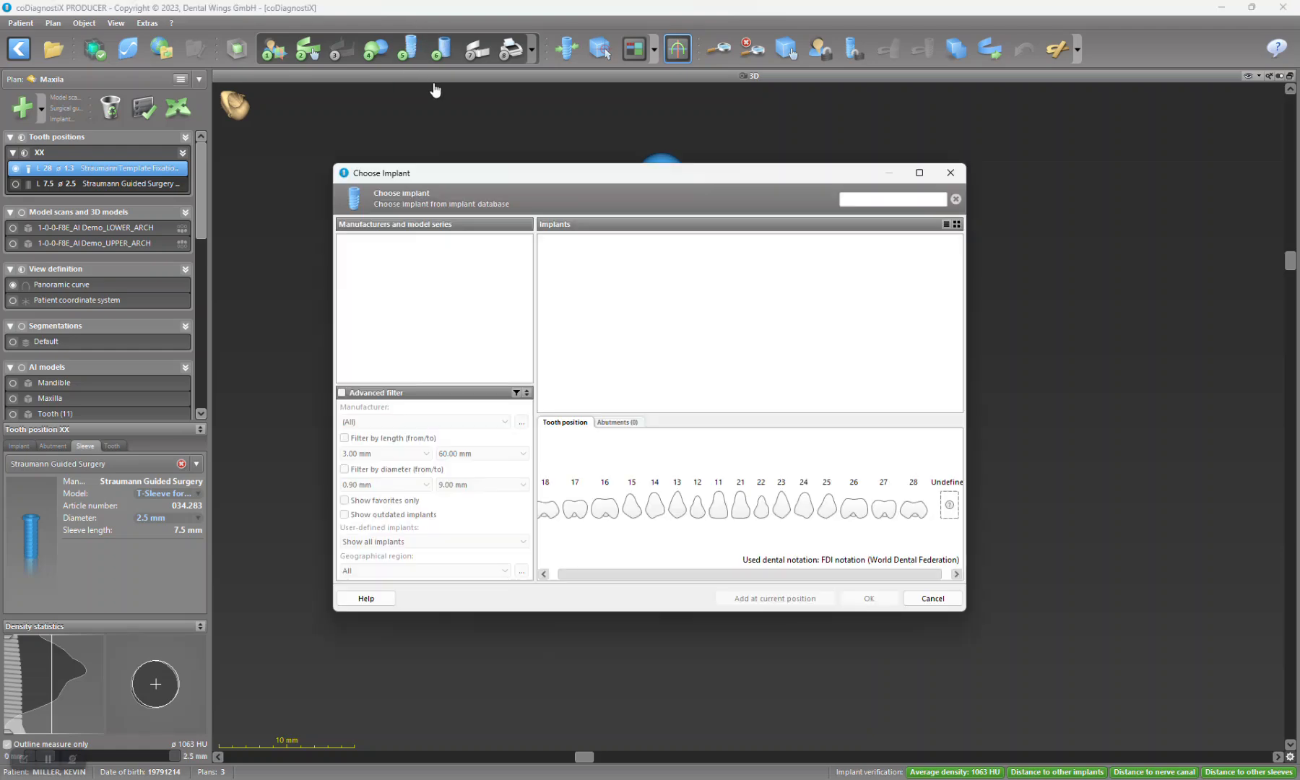
left_click(920, 173)
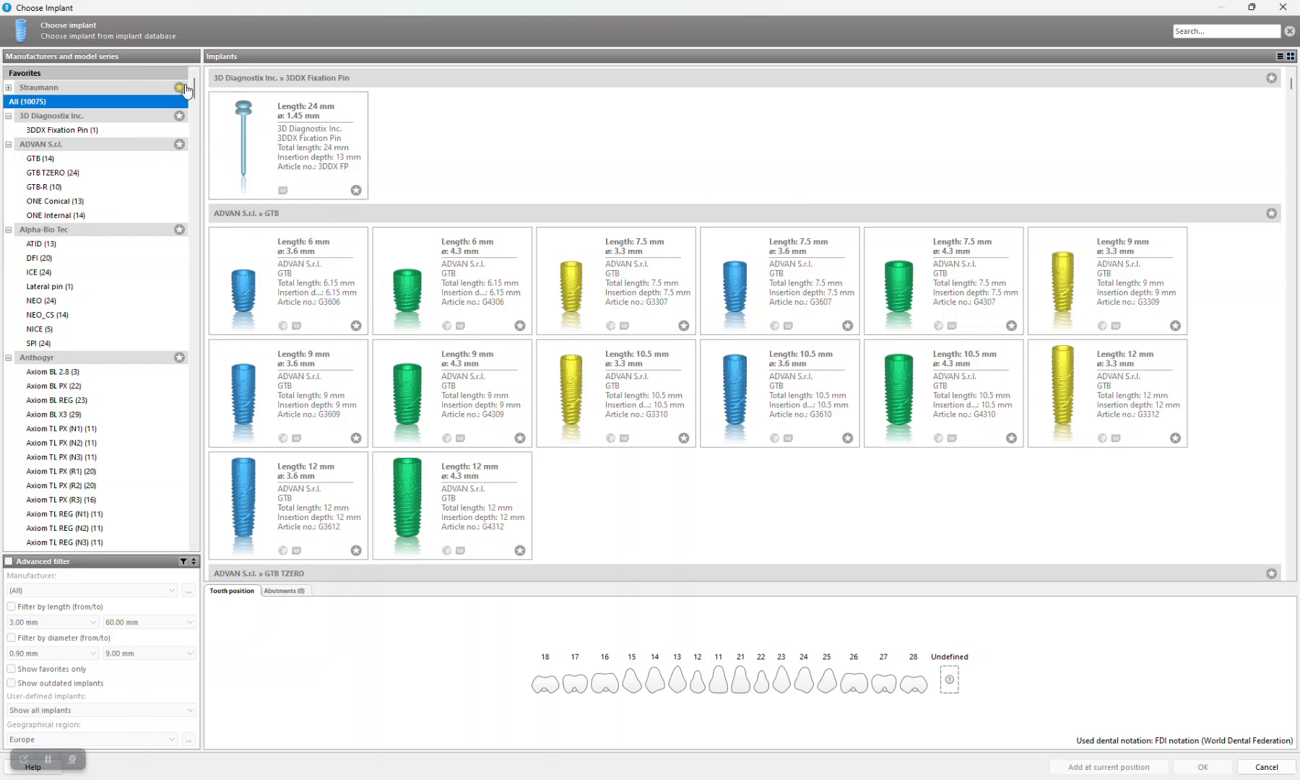
left_click(9, 88)
left_click(9, 87)
left_click(30, 76)
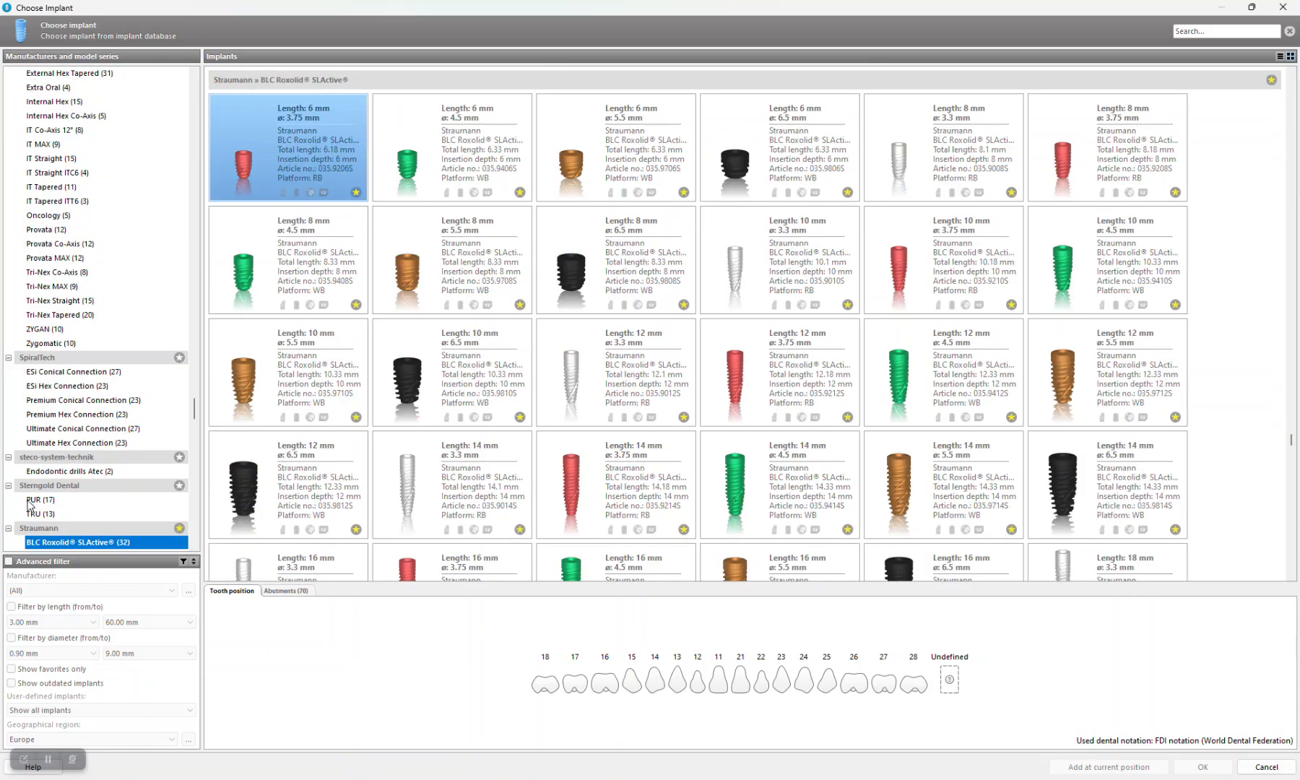
Step: Find the manufacturer TEST in the implant database list and mark it as a favorite
scroll(32, 505, "down", 8)
scroll(32, 504, "down", 20)
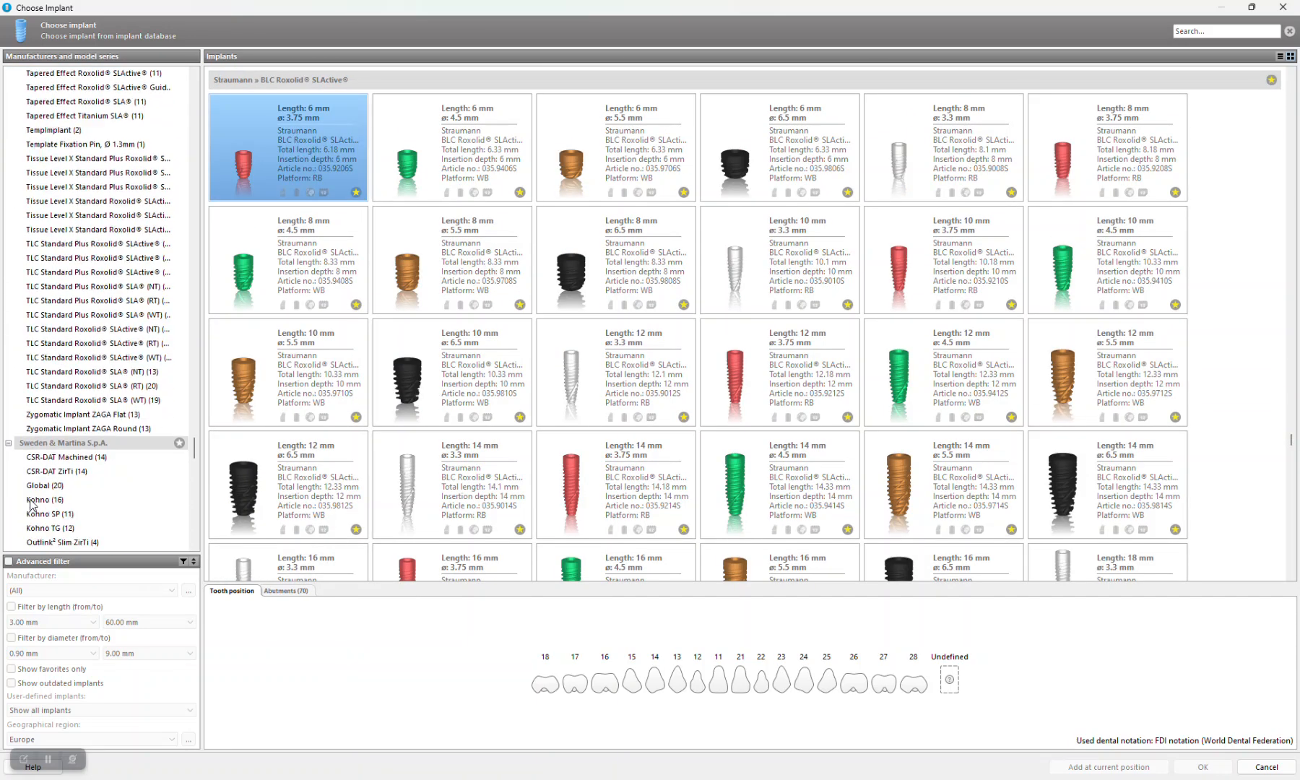
scroll(32, 504, "down", 8)
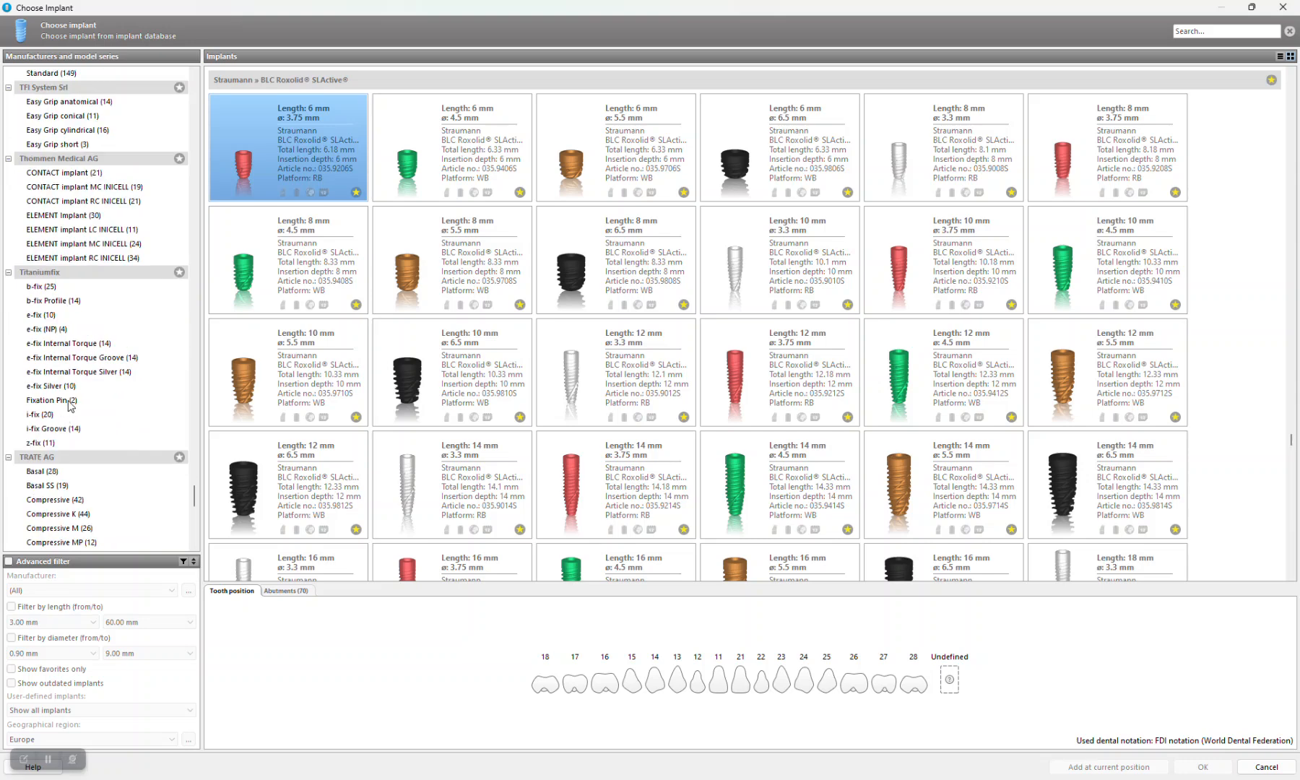
scroll(70, 404, "down", 2)
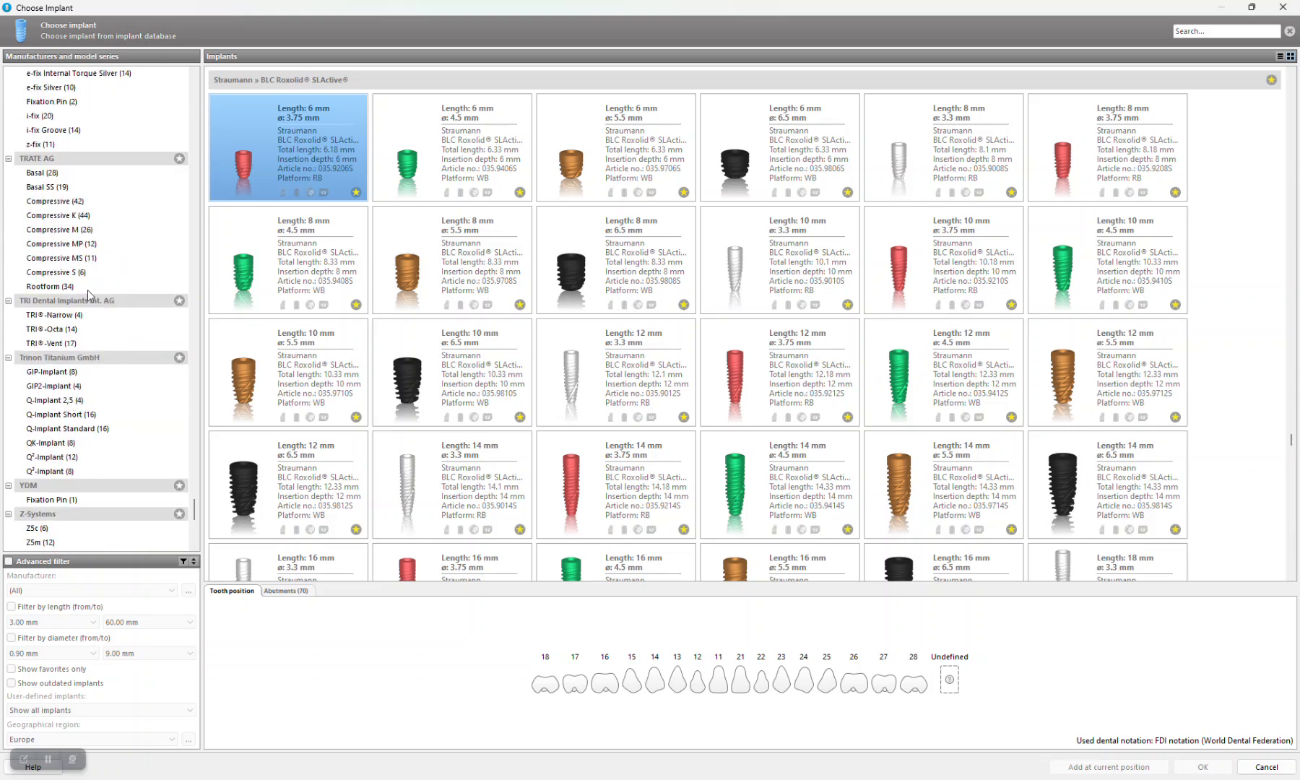
scroll(86, 286, "up", 7)
scroll(90, 282, "up", 9)
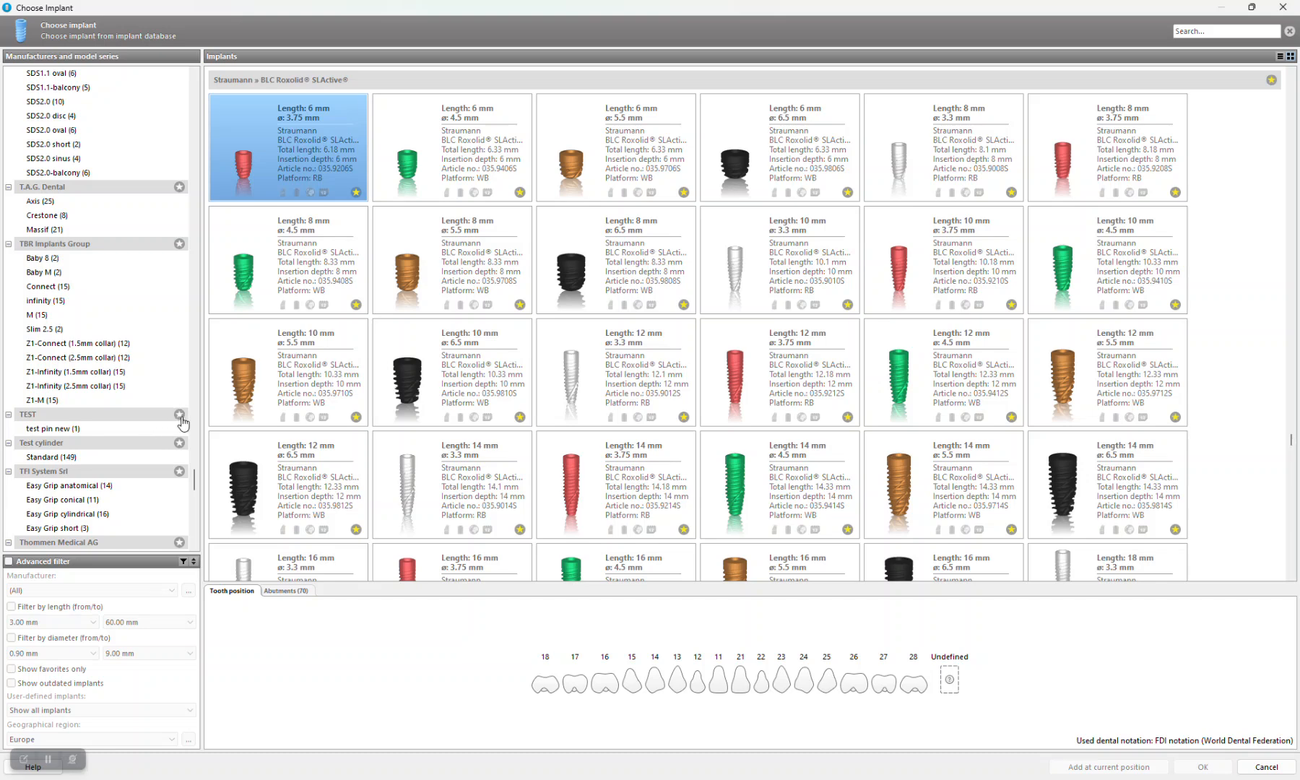
scroll(181, 422, "up", 10)
scroll(130, 520, "down", 15)
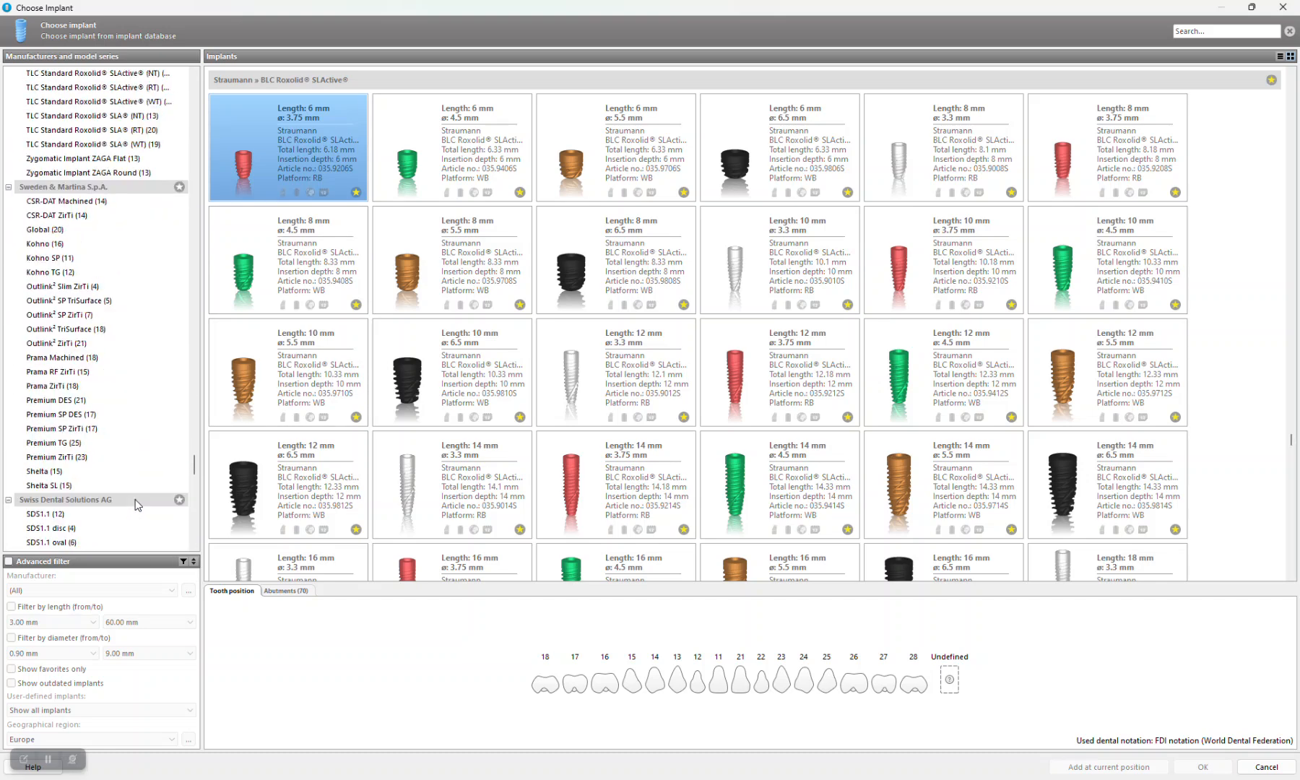
Step: Choose "test pin new" from the TEST favorites and add it to the plan at tooth position 21
left_click_drag(193, 466, 170, 61)
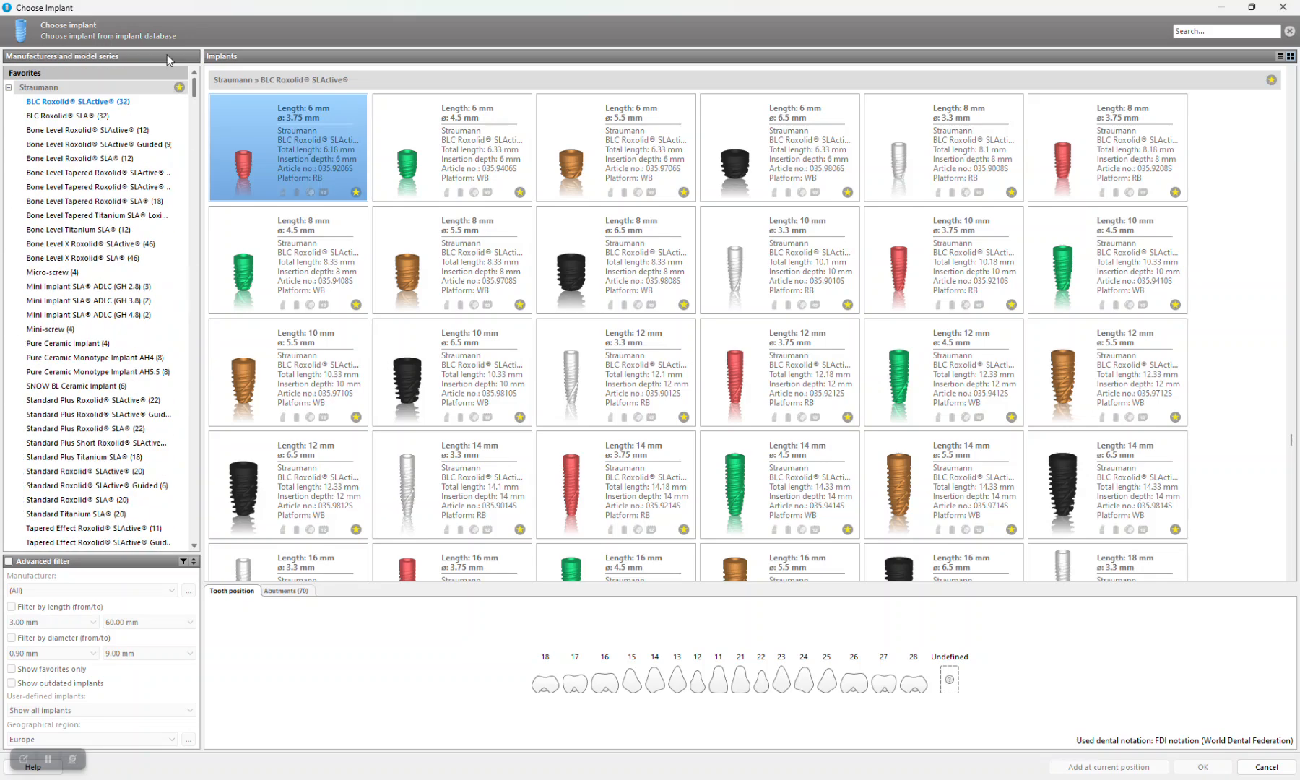
left_click(9, 88)
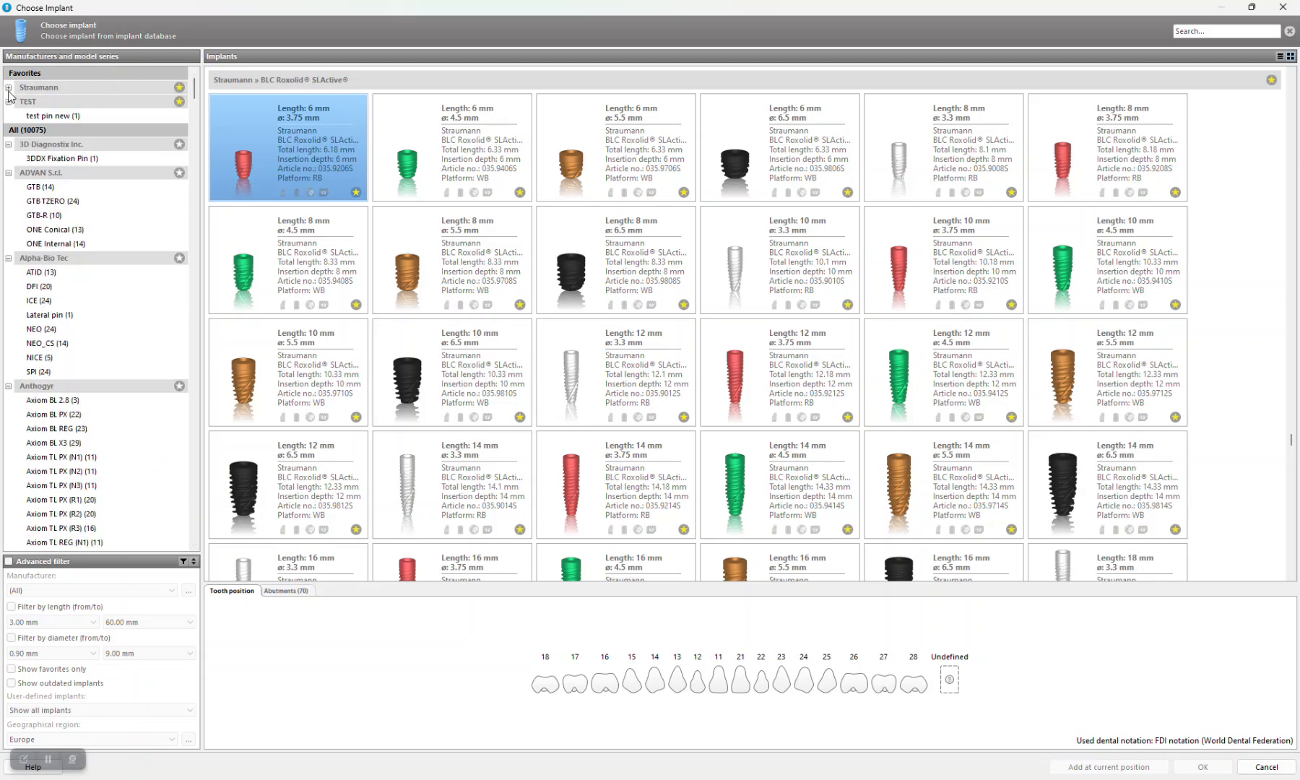
left_click(55, 115)
scroll(72, 429, "down", 10)
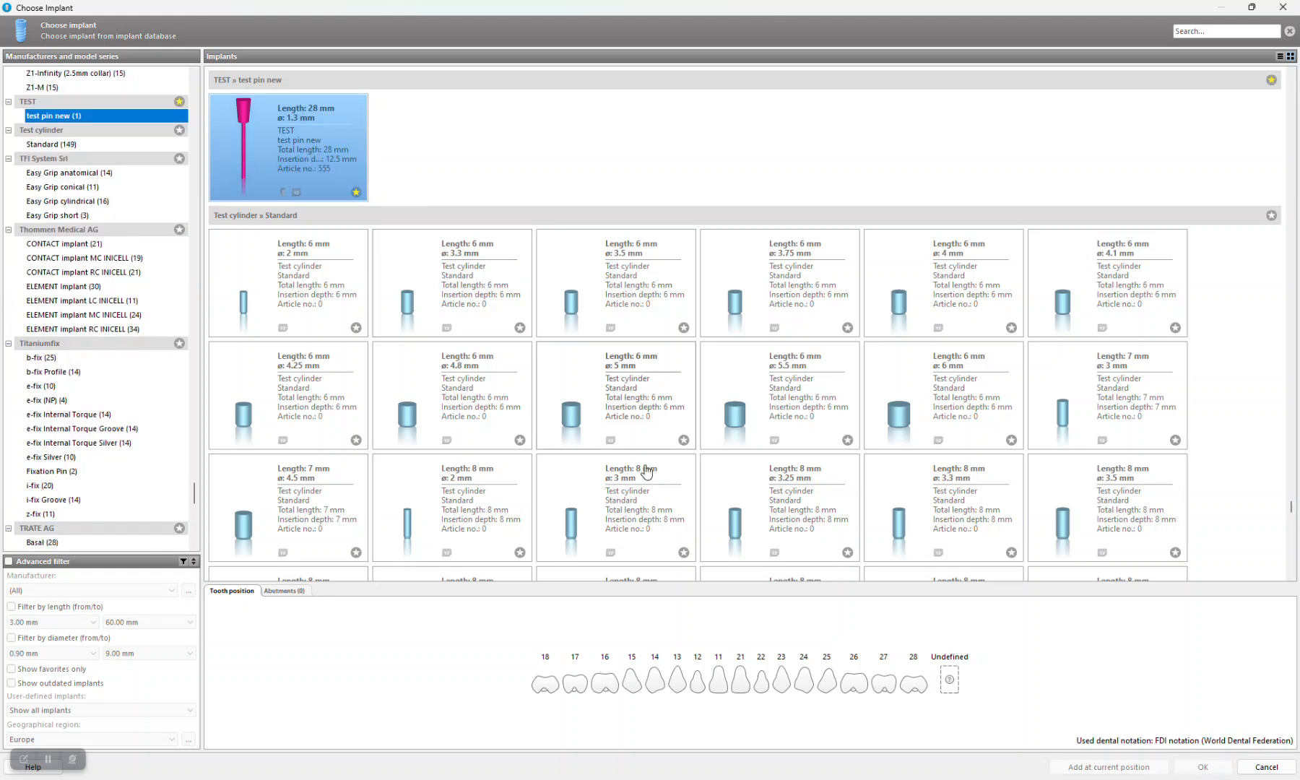
left_click(741, 692)
left_click(1202, 767)
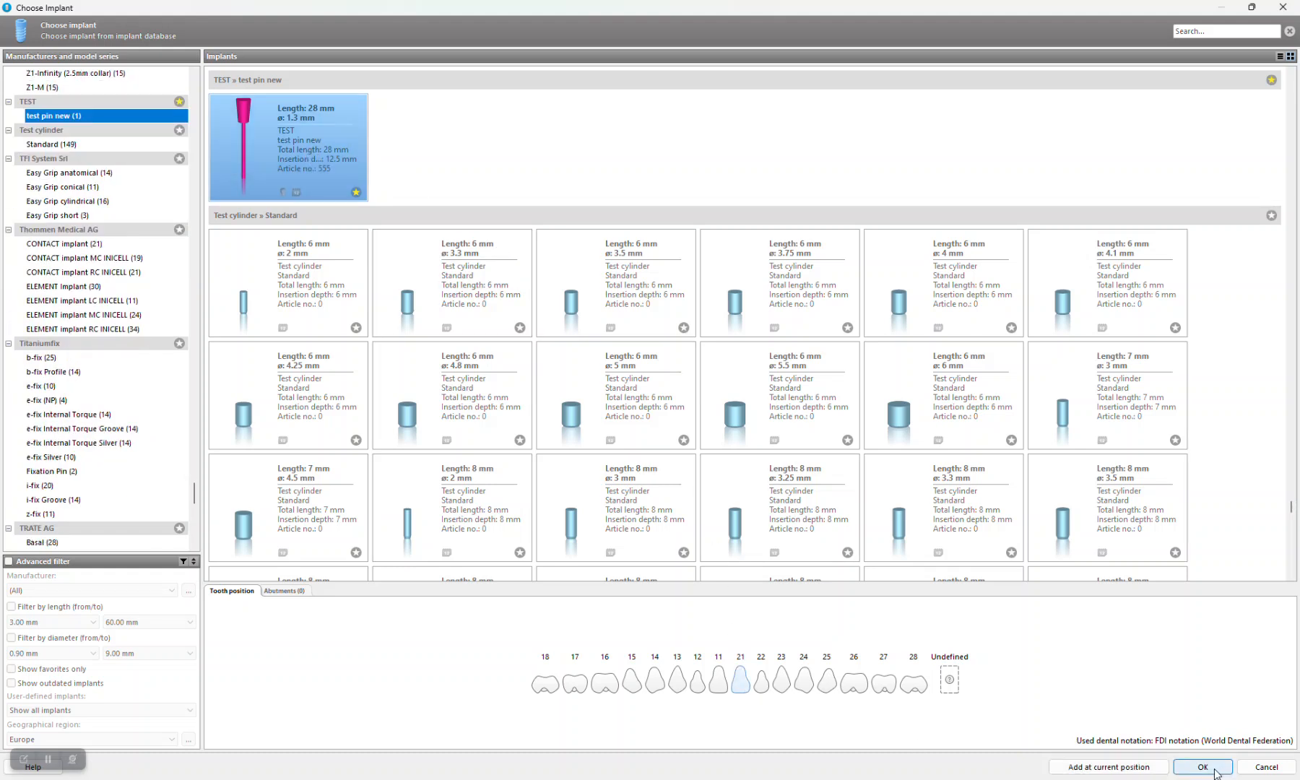
Step: Move and tilt the test pin beside the Straumann template fixation pin, and make it parallel with the Straumann pin as master
left_click_drag(661, 381, 685, 454)
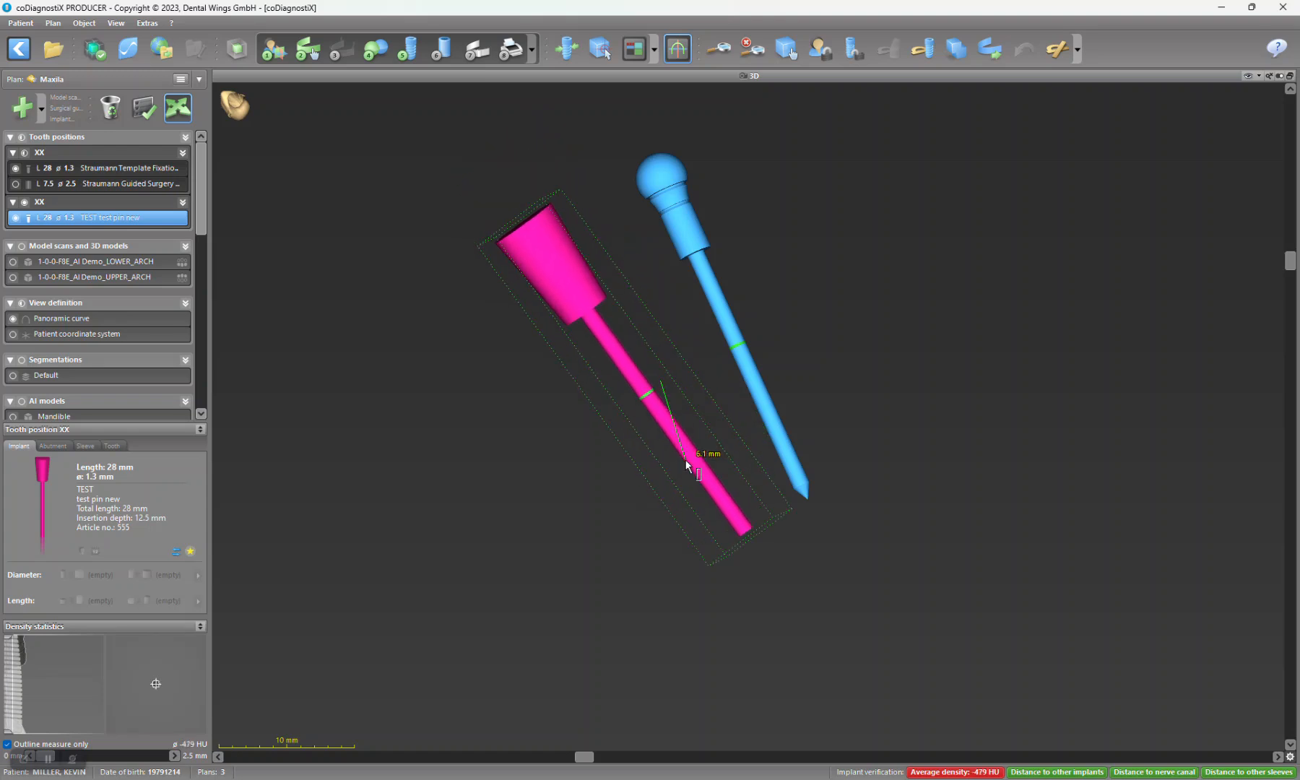
left_click_drag(551, 247, 590, 223)
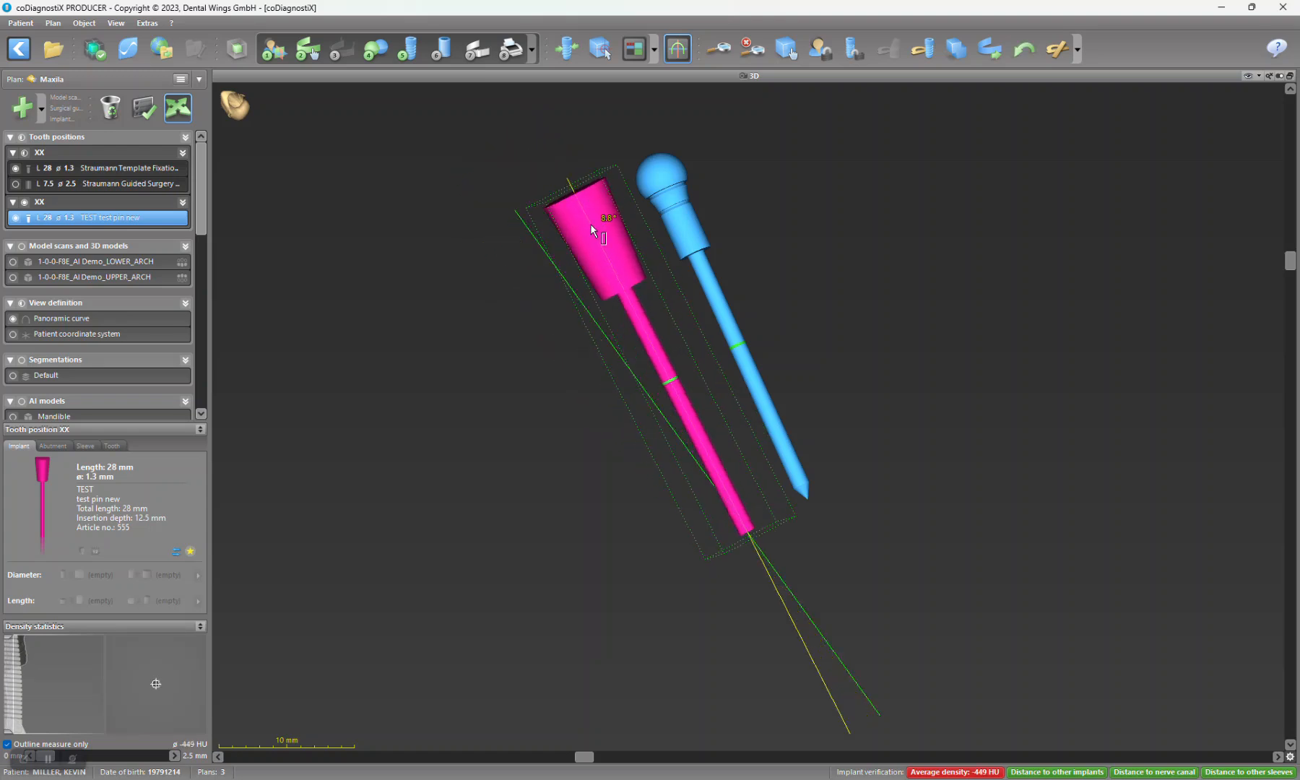
right_click(590, 225)
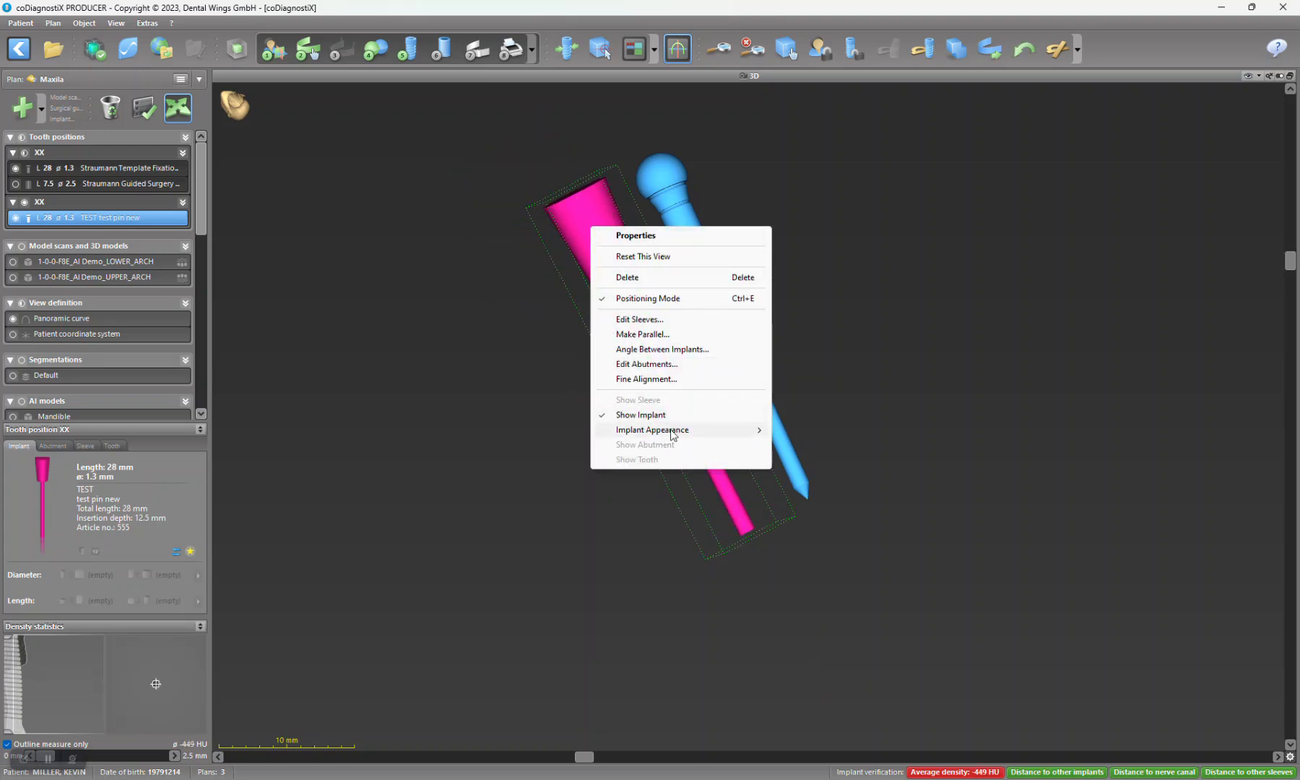
left_click(663, 335)
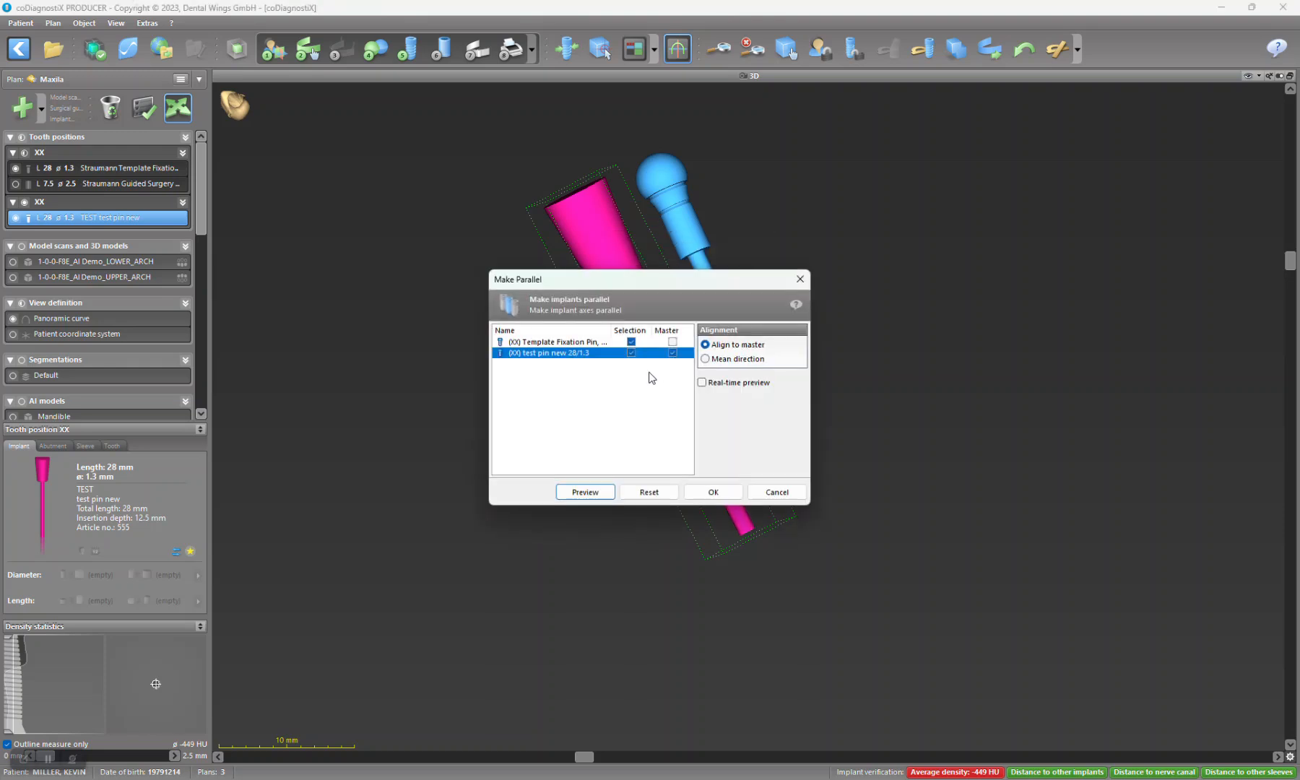
left_click(673, 342)
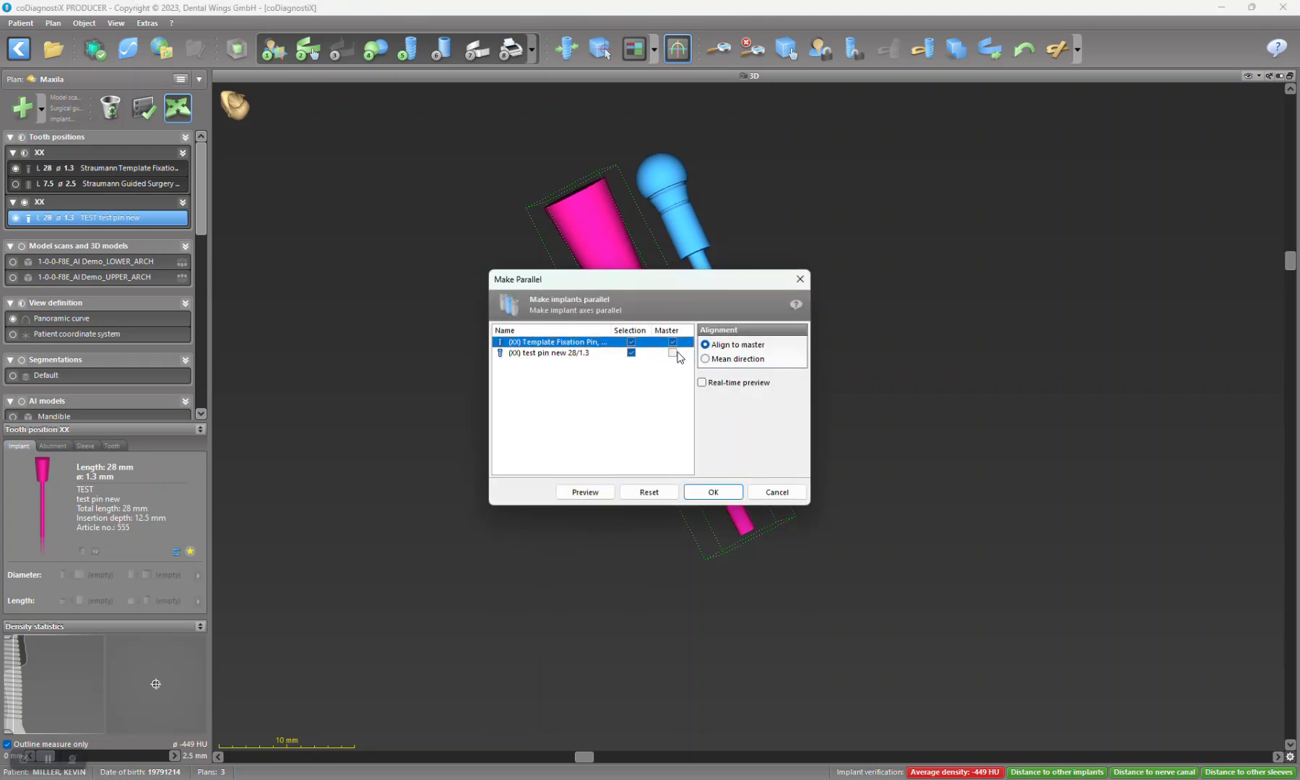
left_click(713, 492)
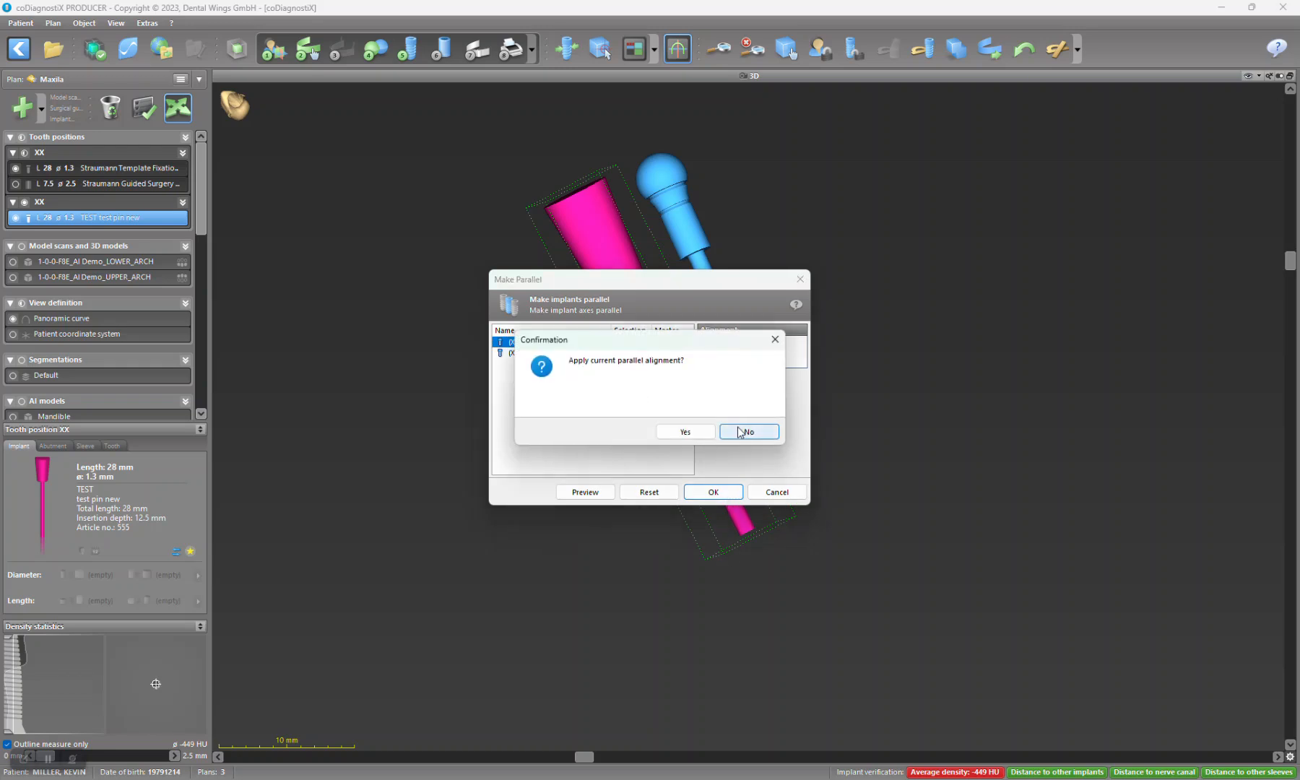
left_click(686, 432)
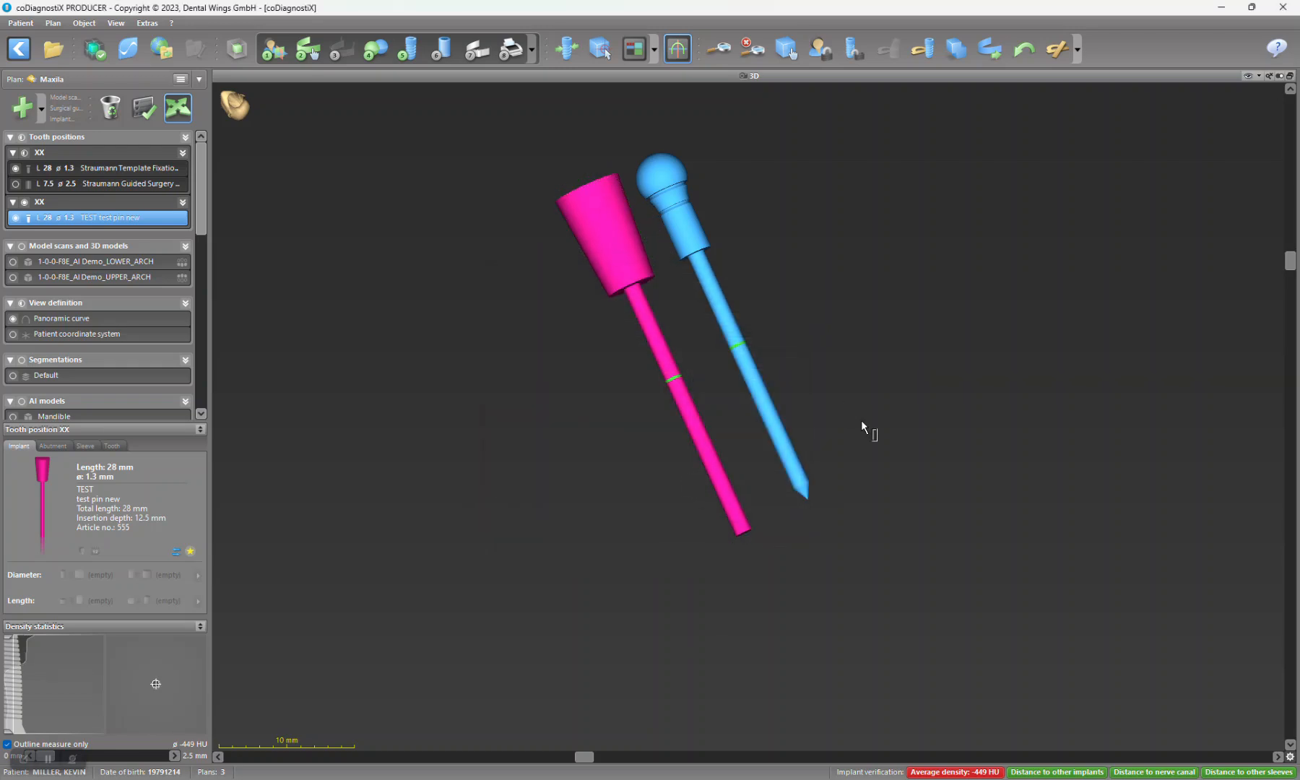
Step: Check the sleeve and abutment assignments of the test pin
right_click_drag(891, 325, 613, 245)
right_click_drag(901, 278, 636, 189)
left_click(80, 447)
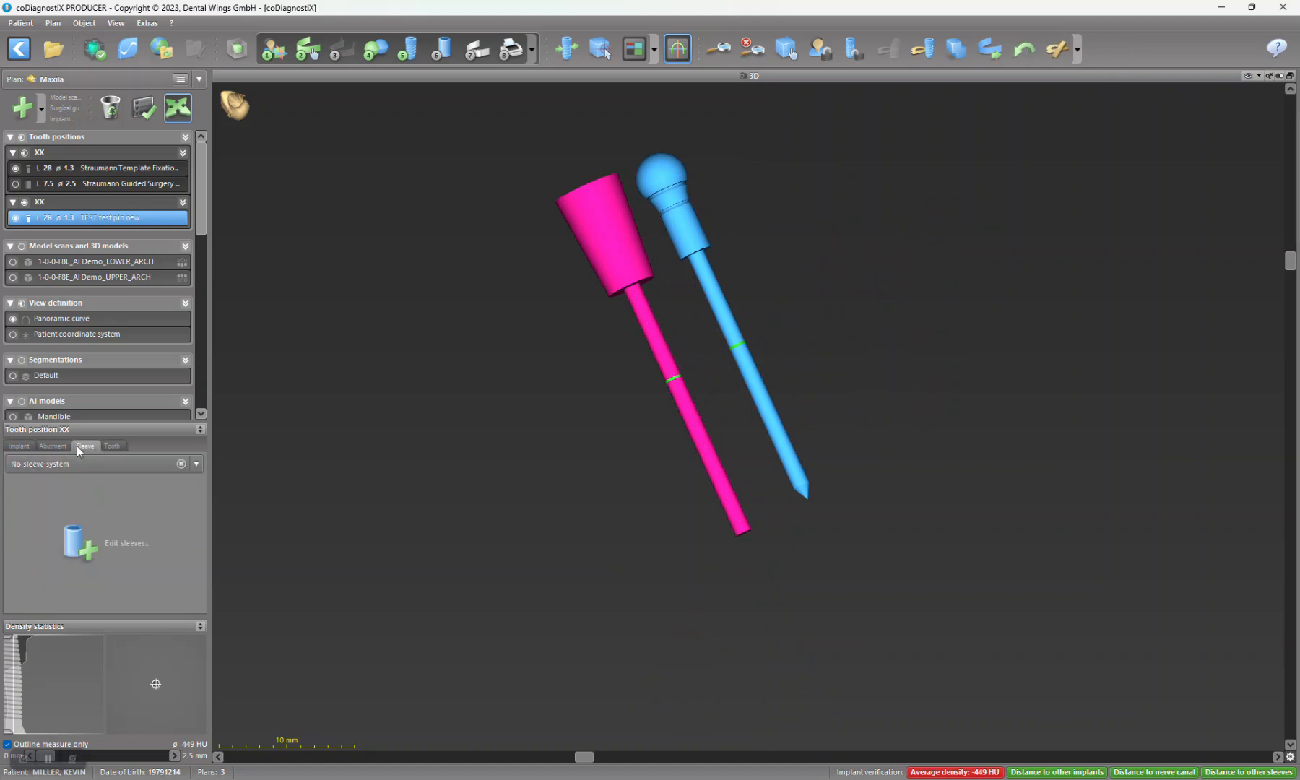
left_click(52, 446)
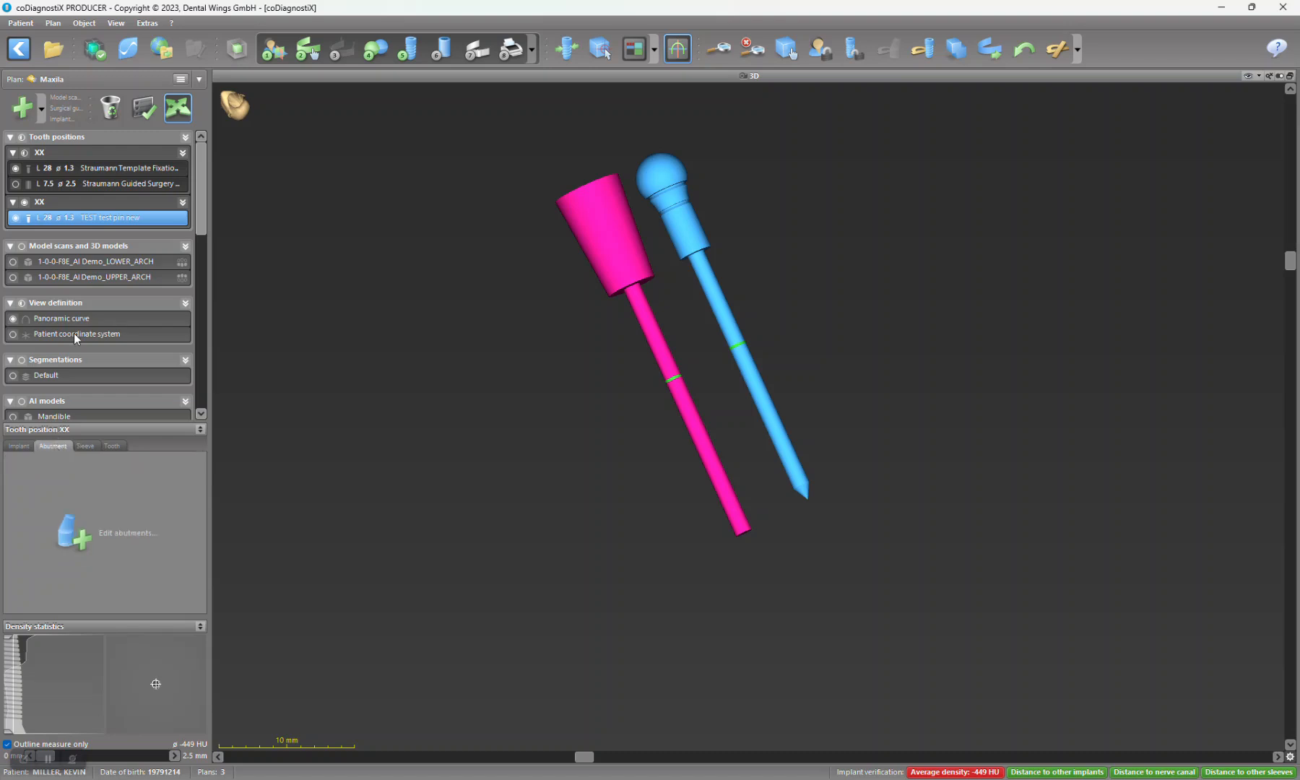
Step: View the sleeve details of the Straumann template fixation pin and make its 7.5 mm guided surgery sleeve visible
left_click(69, 153)
left_click(86, 447)
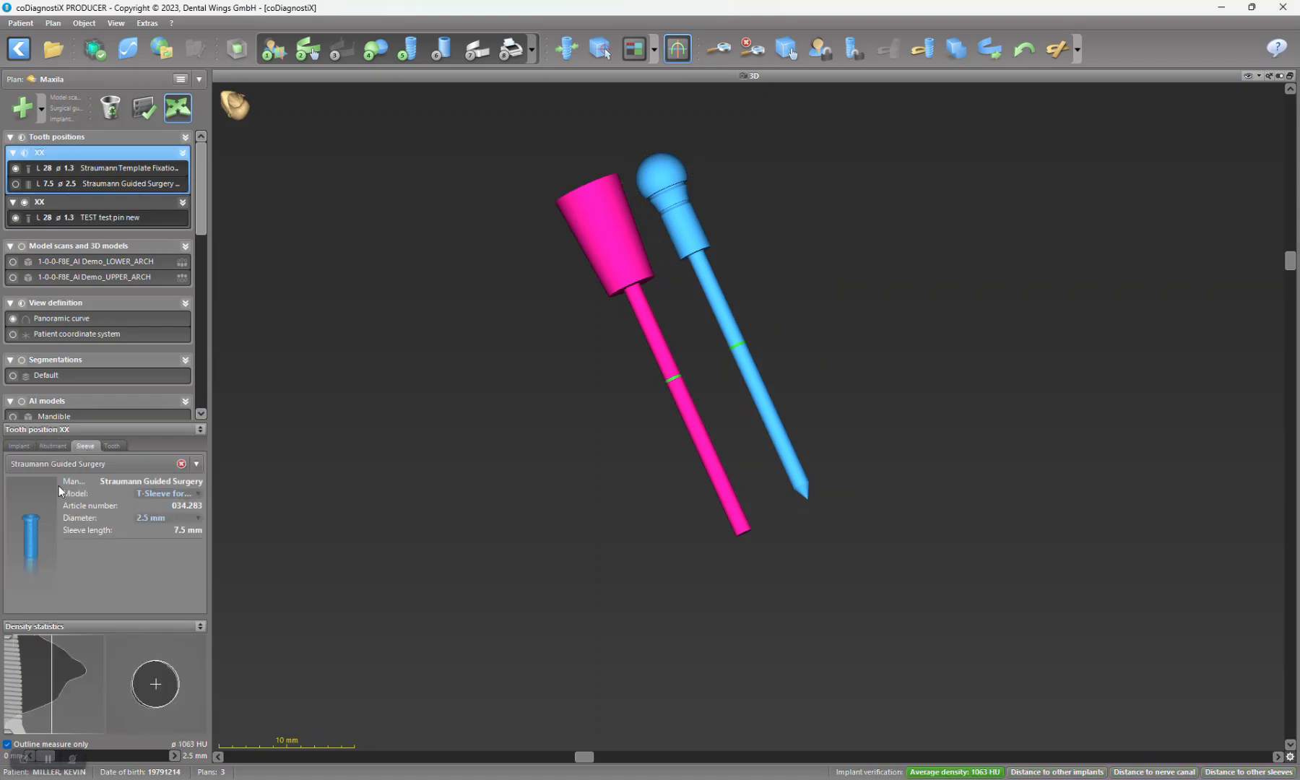
left_click(16, 183)
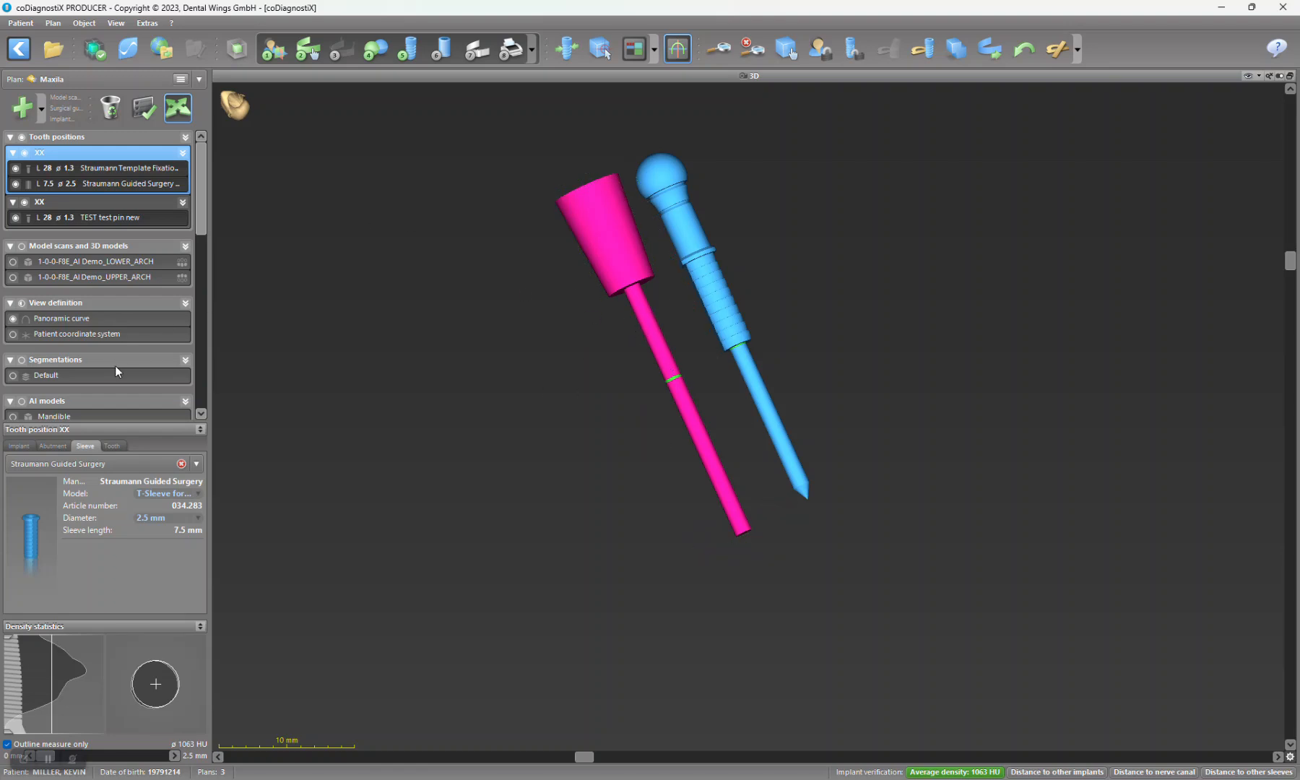
Step: Select the test pin and start a new custom sleeve system preset, accepting the terms of use
left_click(617, 211)
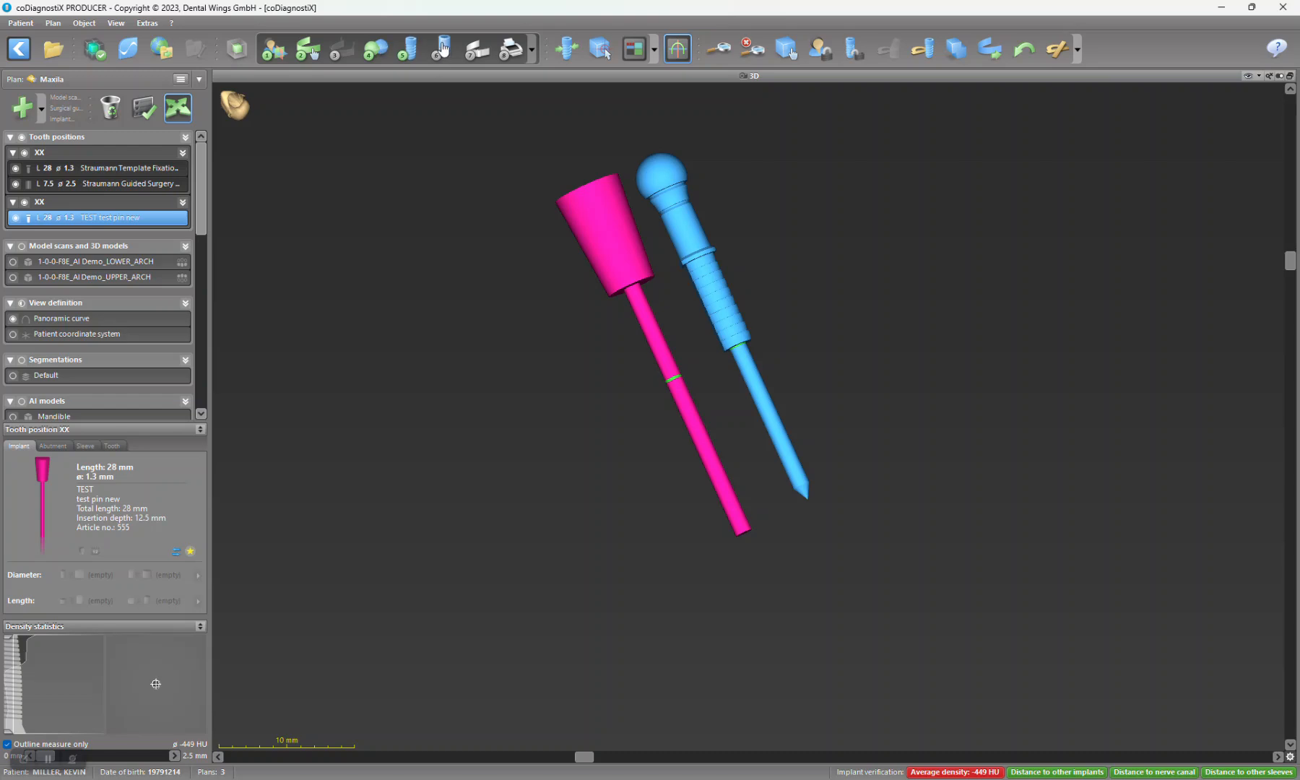
left_click(147, 22)
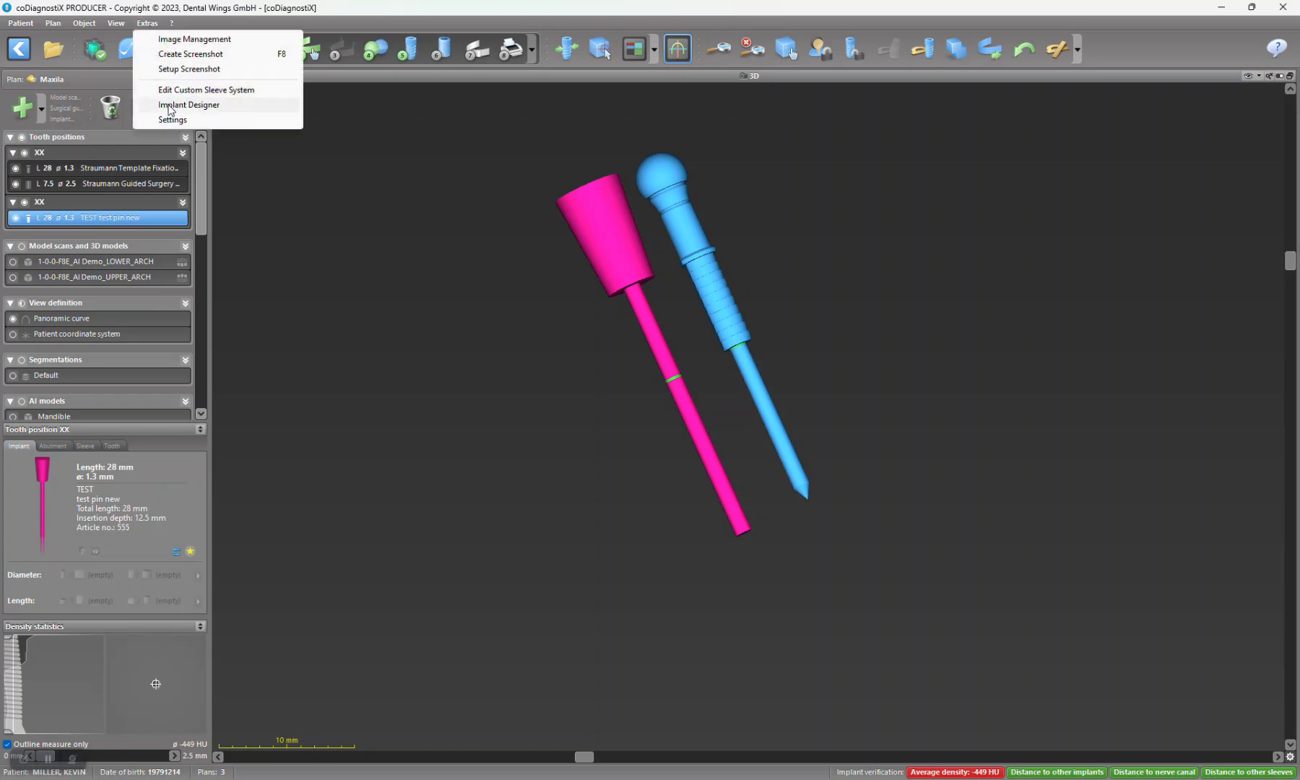
left_click(177, 89)
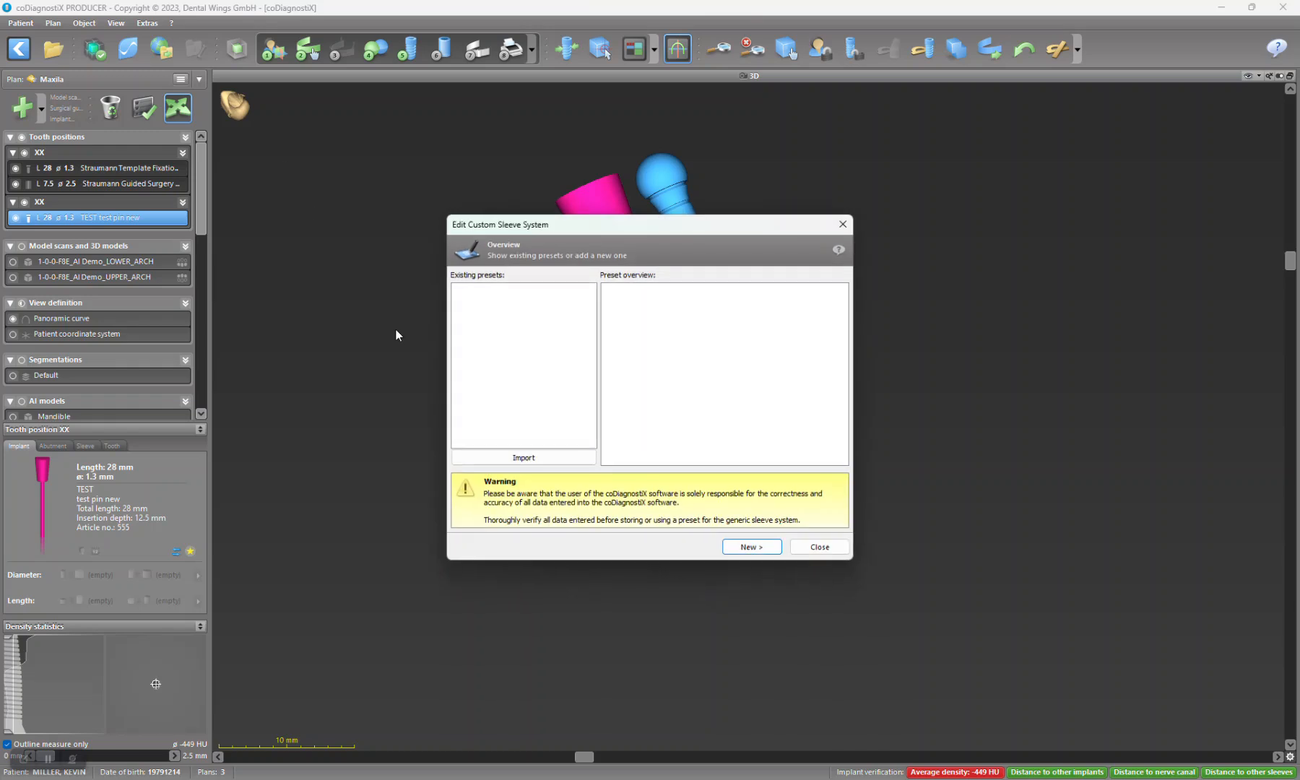
left_click(752, 547)
left_click(528, 438)
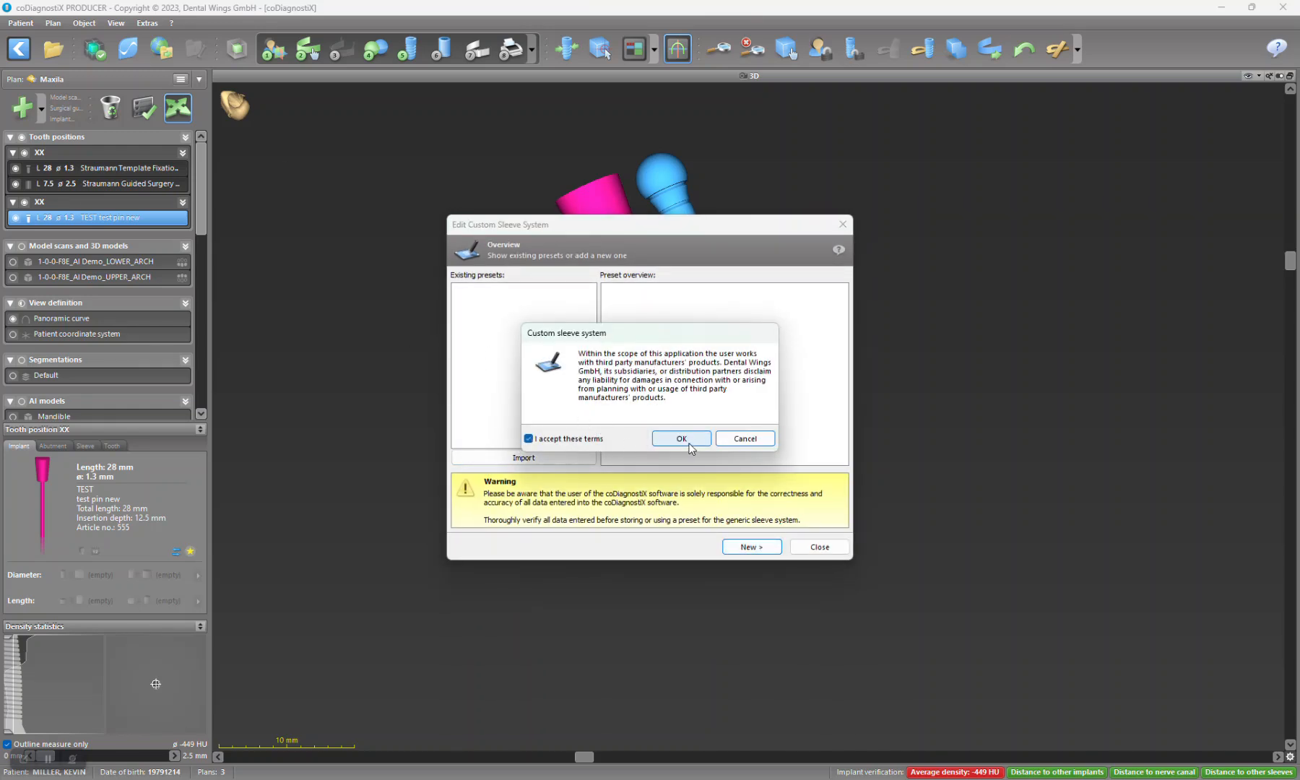
left_click(688, 445)
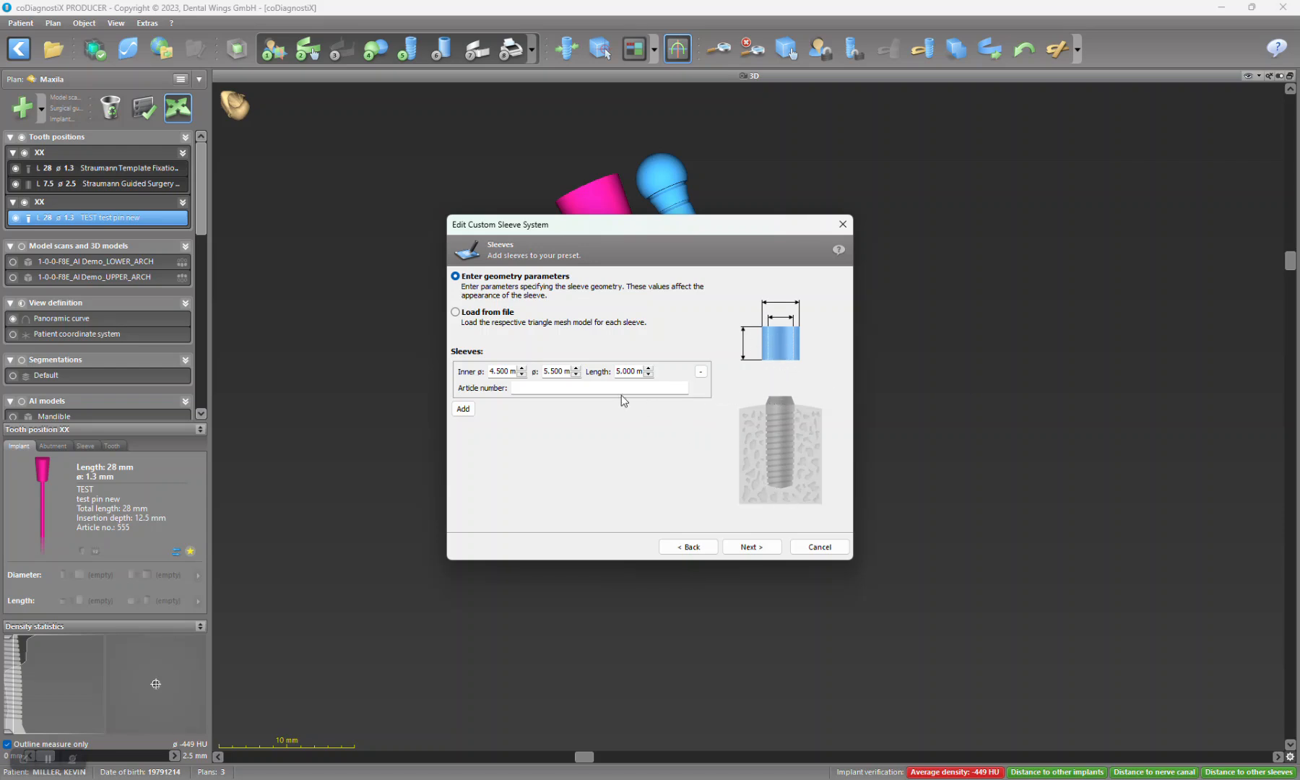
Step: Define the sleeve geometry with a 1.5 mm inner diameter, 2.5 mm outer diameter and 7.5 mm length
left_click(576, 374)
left_click(576, 374)
type("2.")
left_click(521, 375)
left_click(521, 375)
left_click(618, 371)
type("7.5")
left_click(625, 420)
left_click(753, 551)
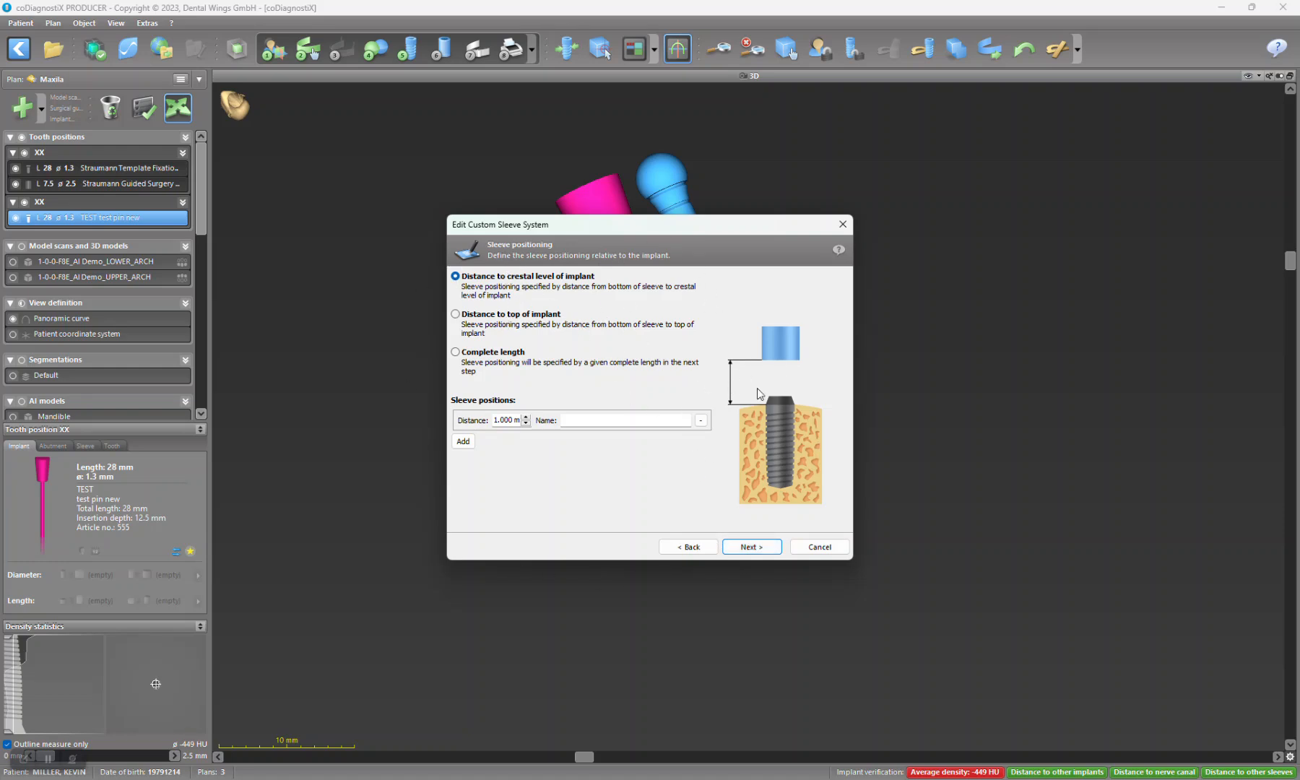
Step: Compare the sleeve positioning methods and position the sleeve by distance to the implant's crestal level, set to 0 mm
left_click(521, 321)
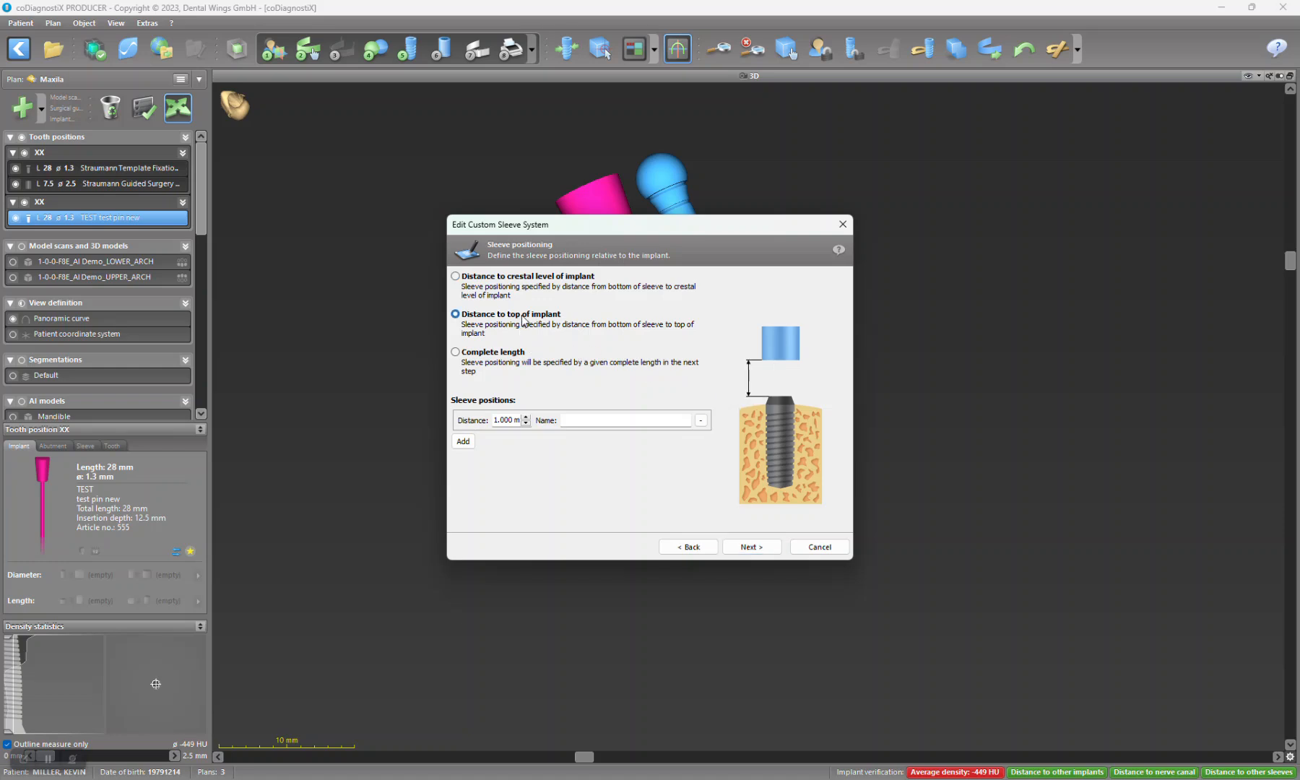
left_click(503, 363)
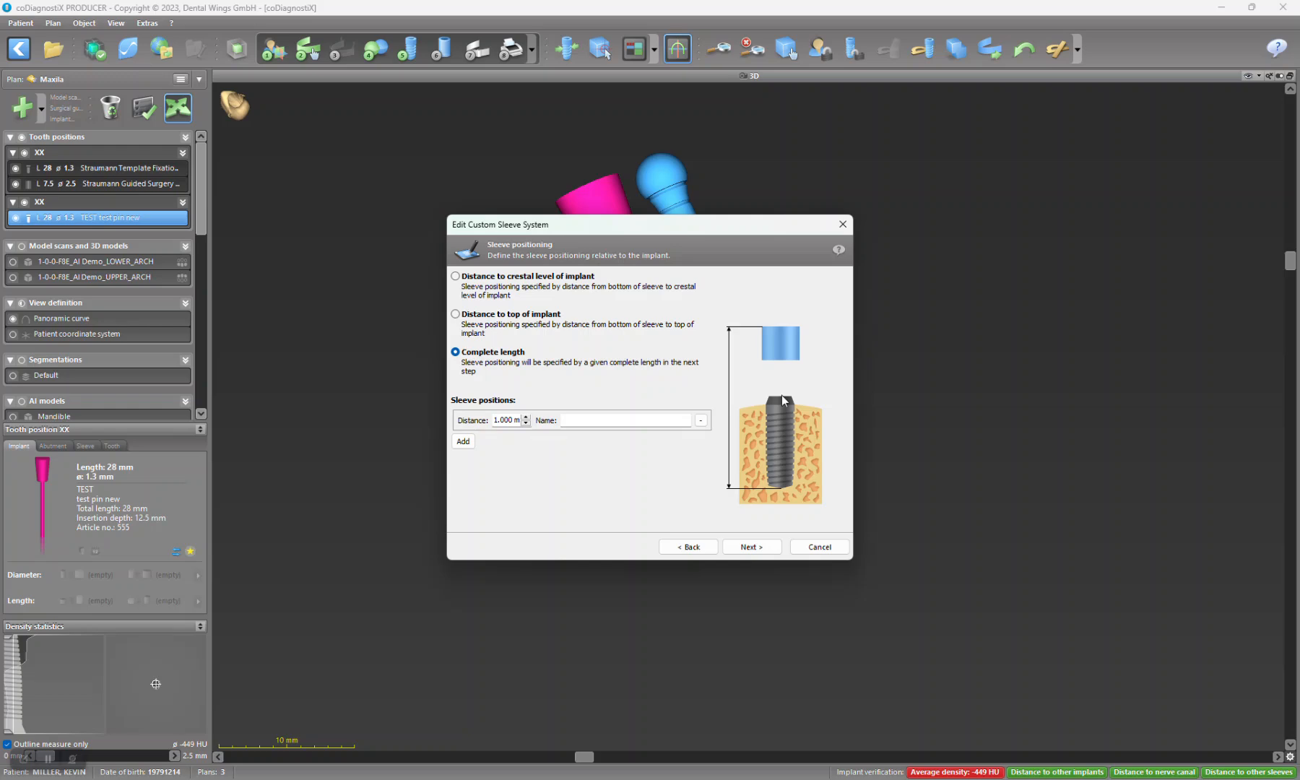
left_click(530, 281)
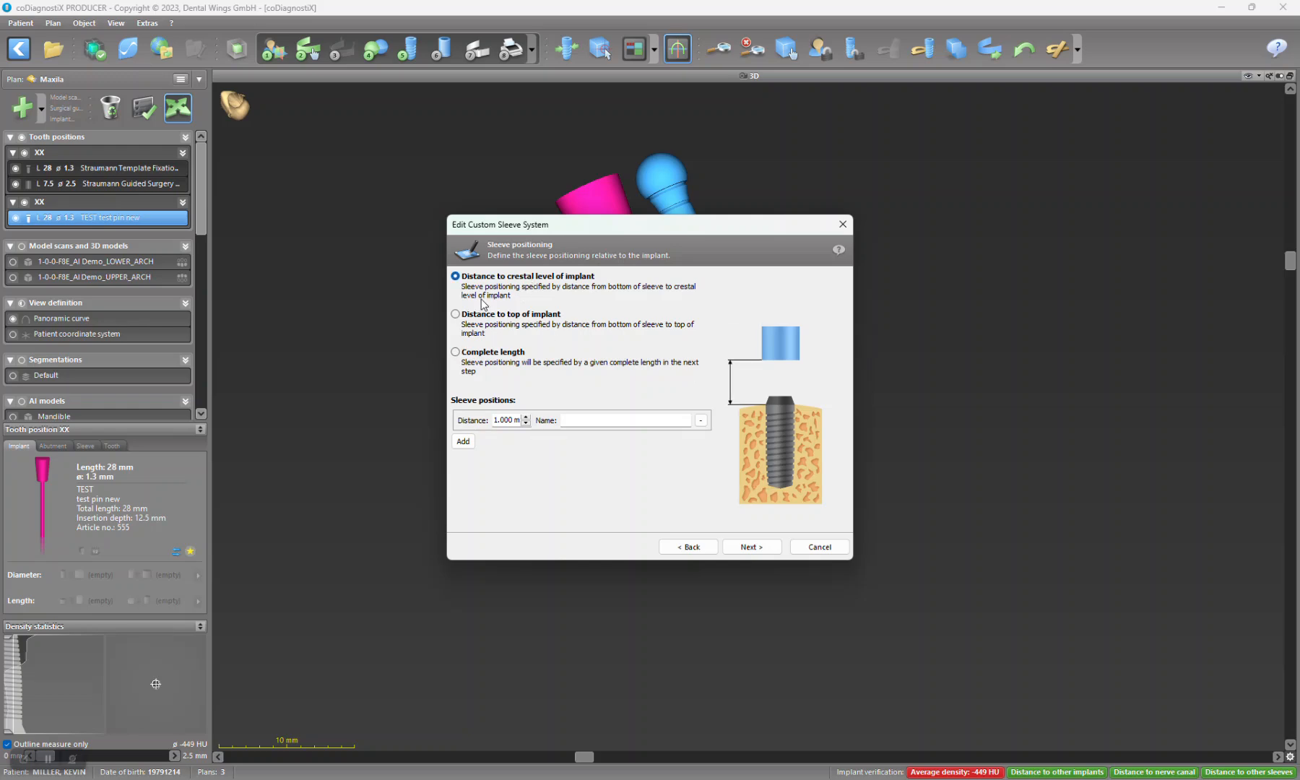
left_click_drag(704, 228, 348, 233)
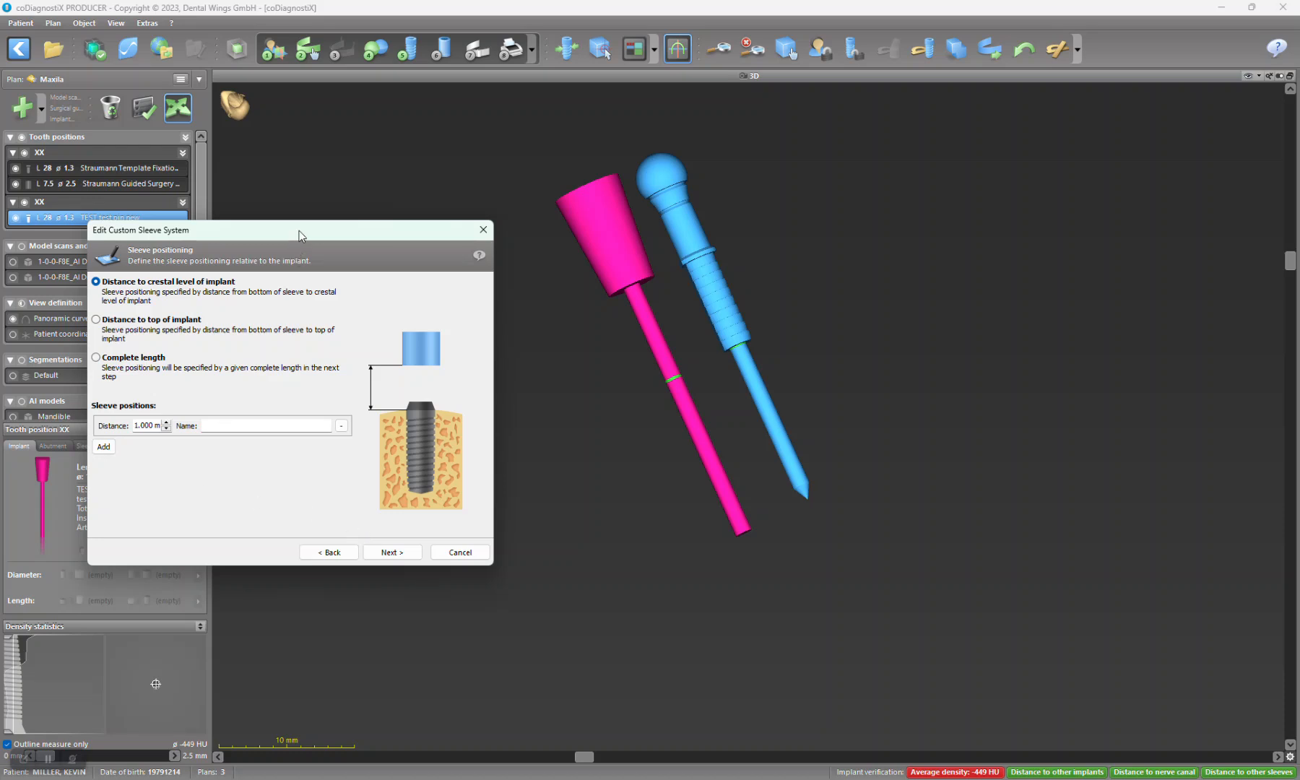
left_click_drag(277, 230, 301, 190)
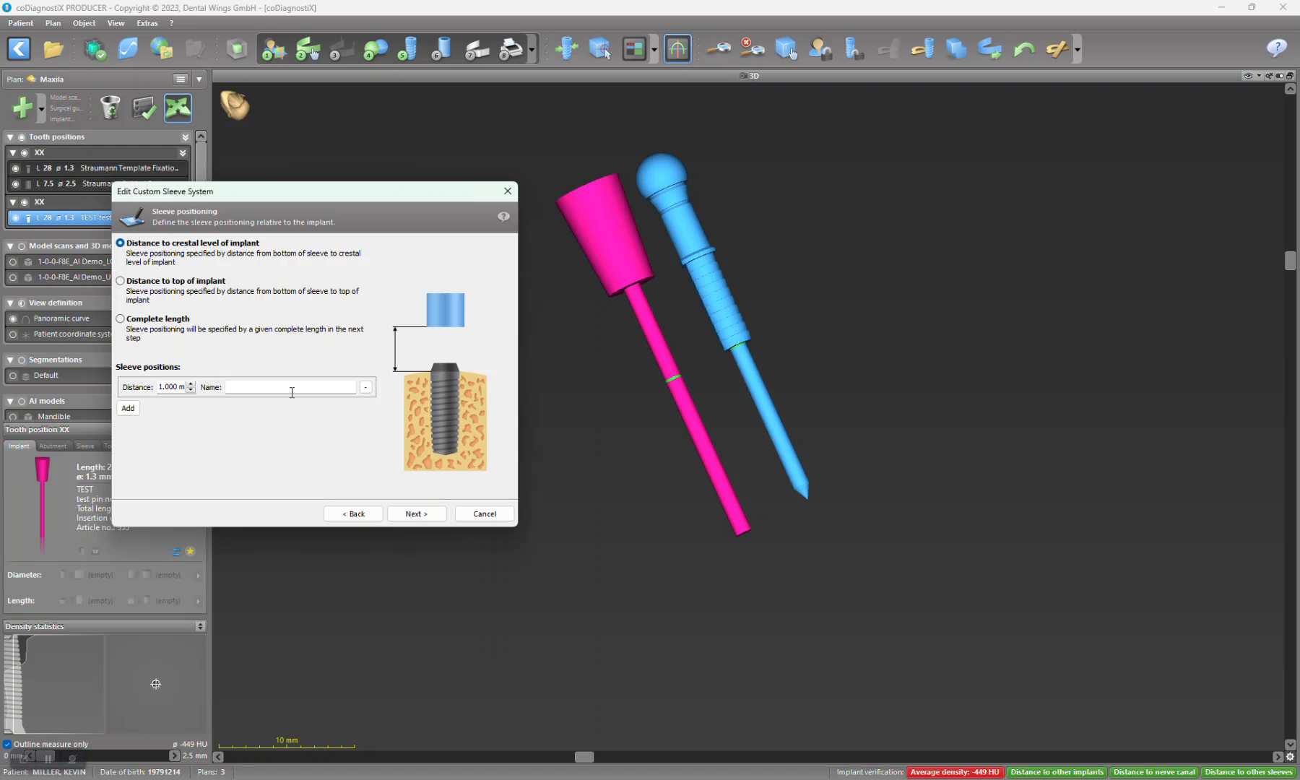
left_click(190, 391)
left_click(190, 391)
left_click(424, 515)
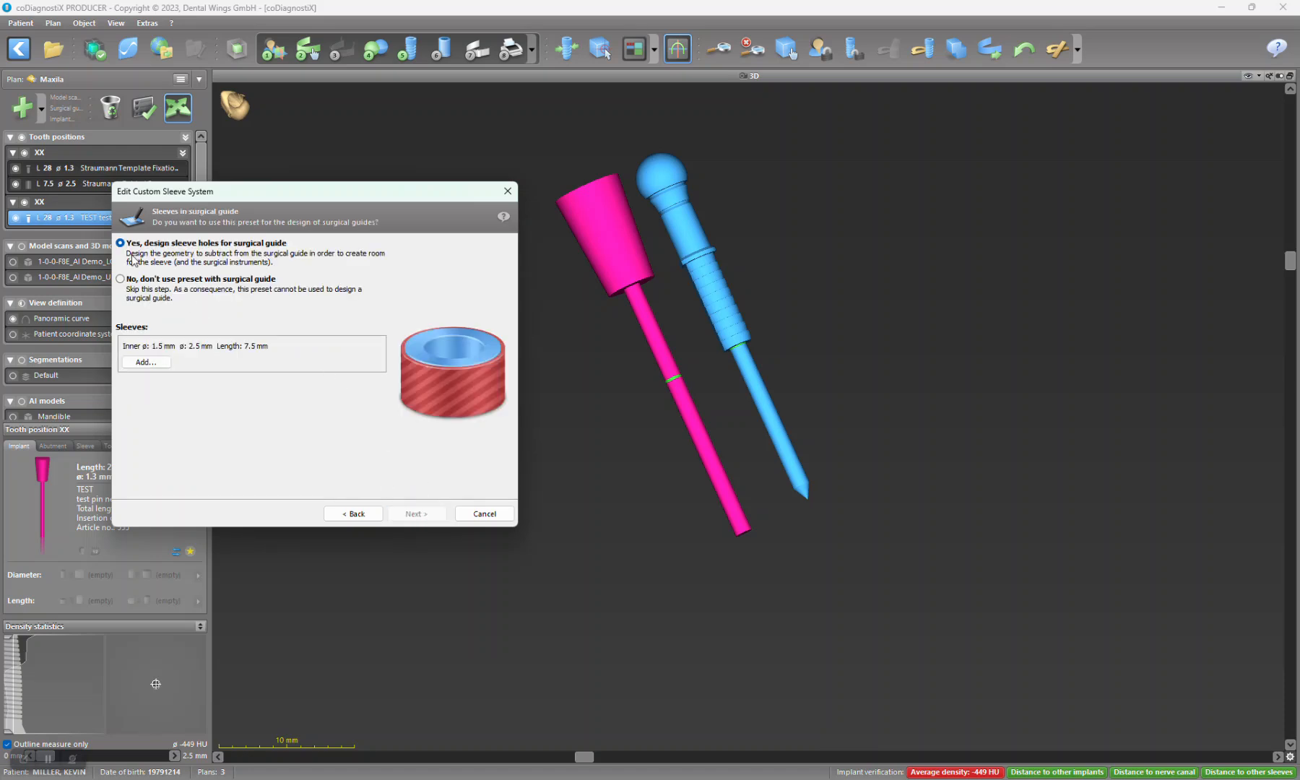
Step: Exclude the preset from surgical guide design, name it "pin sleeve" and save it
left_click(143, 280)
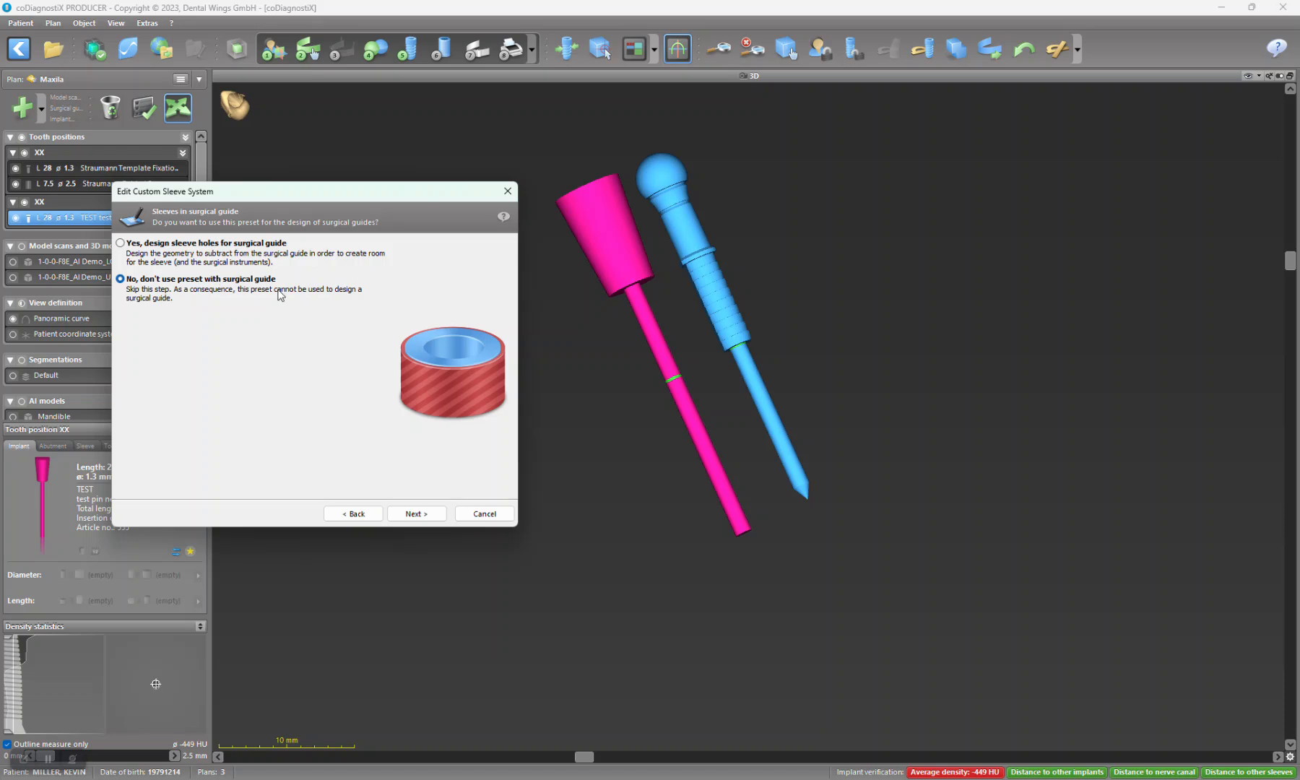
left_click(417, 513)
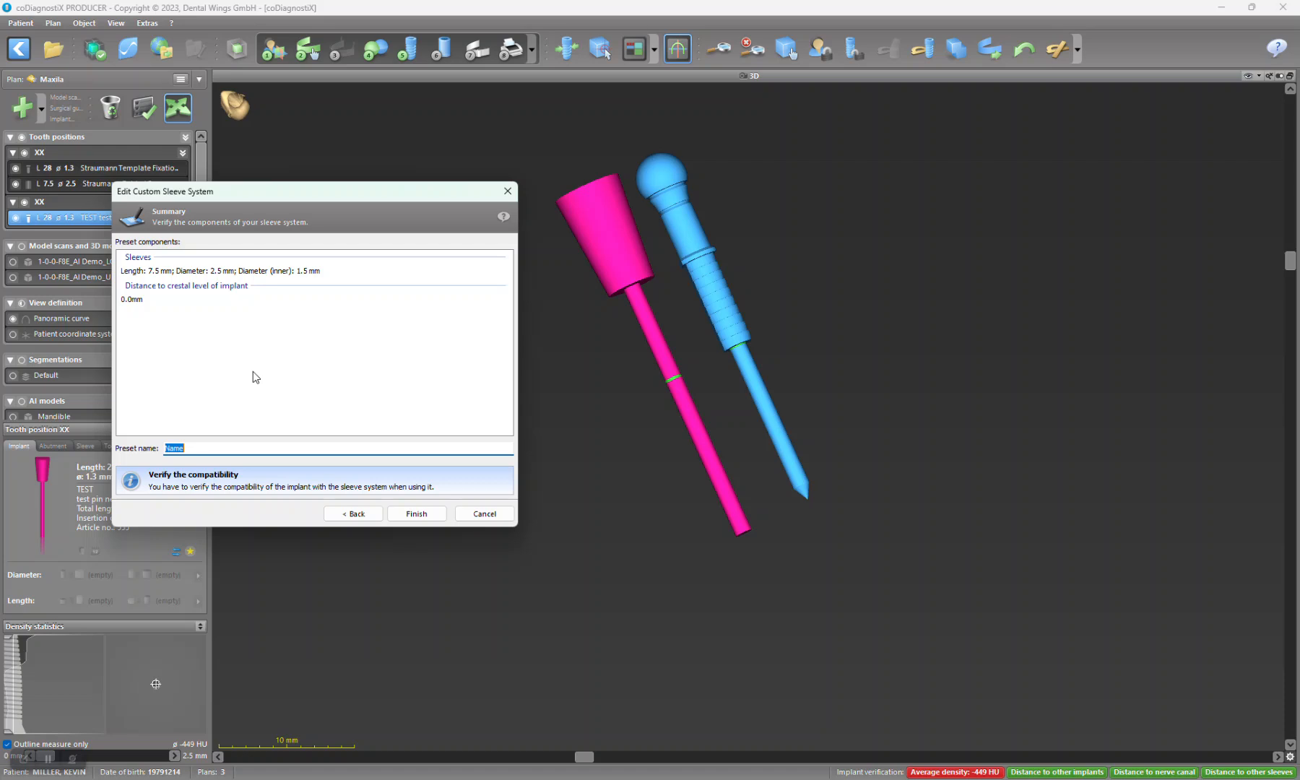
type("pin sleeve")
left_click(406, 515)
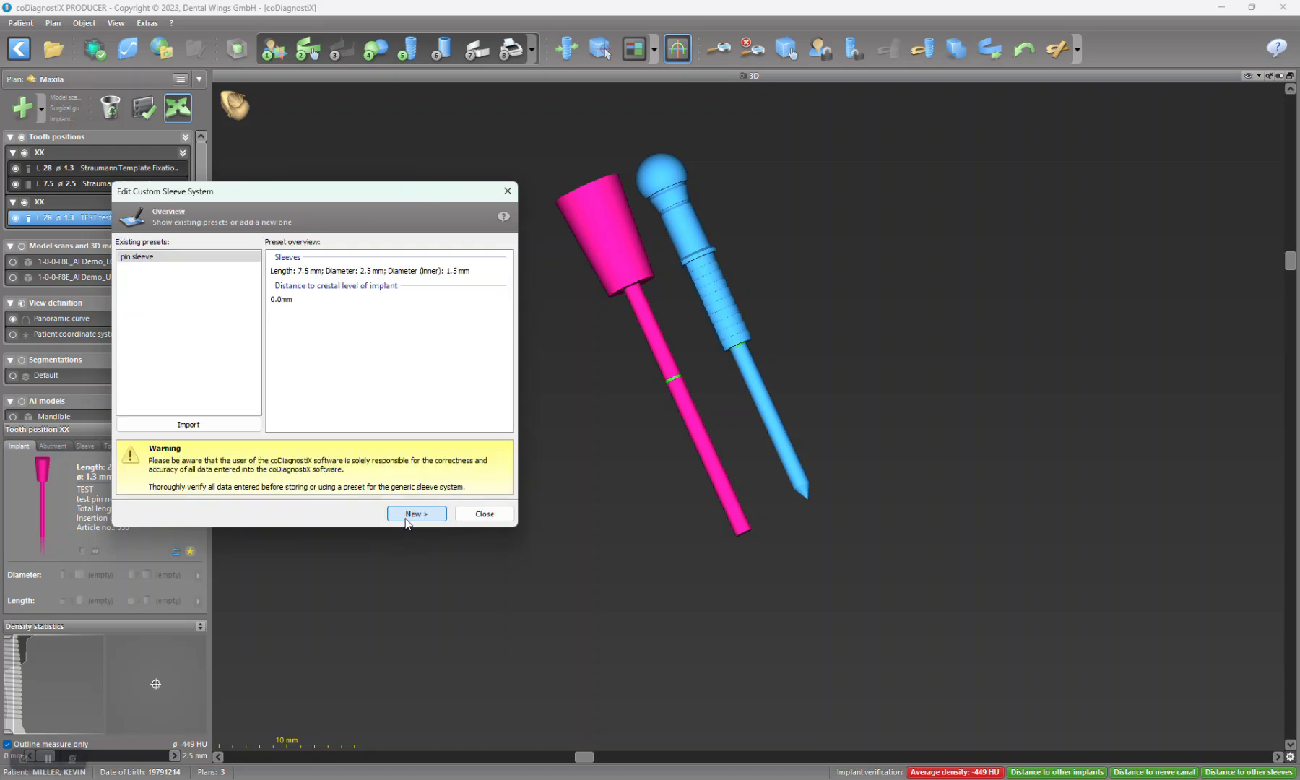
left_click(485, 513)
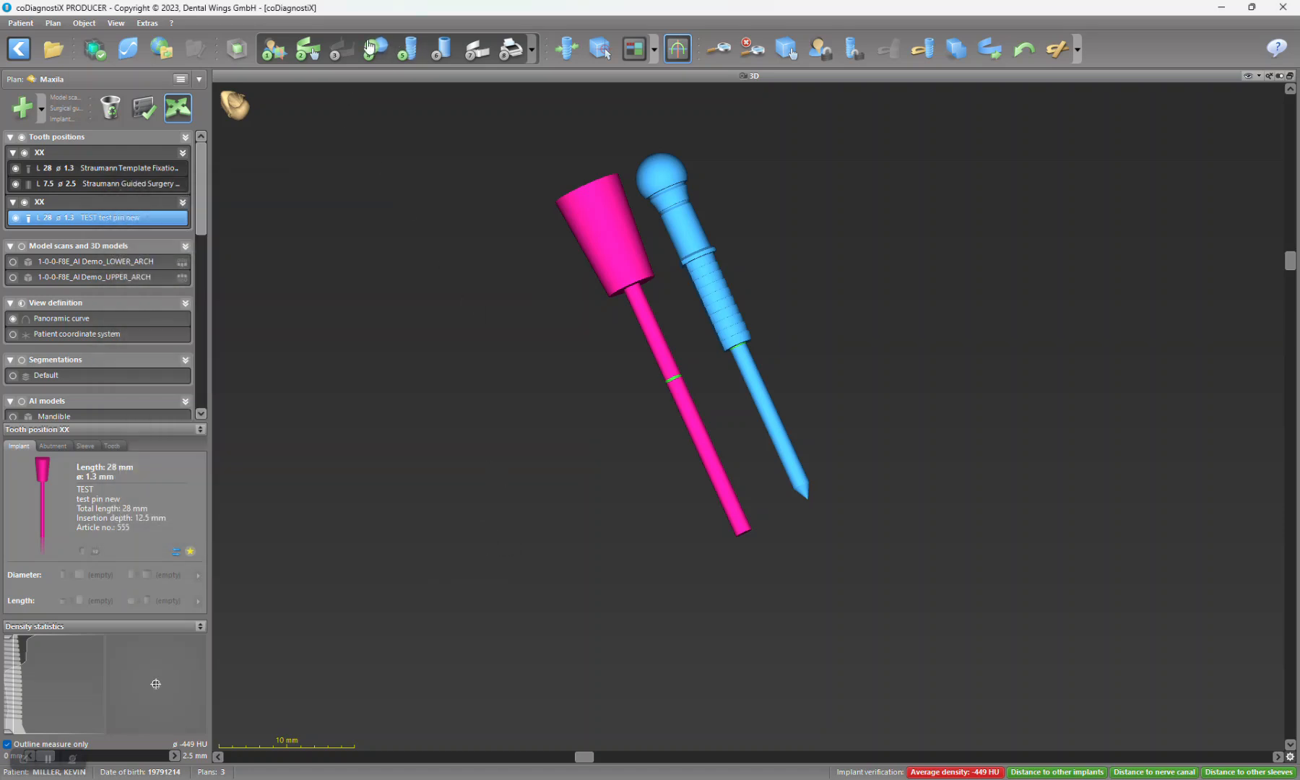
Step: Assign the "pin sleeve" preset from the custom sleeve system to the test pin
left_click(440, 53)
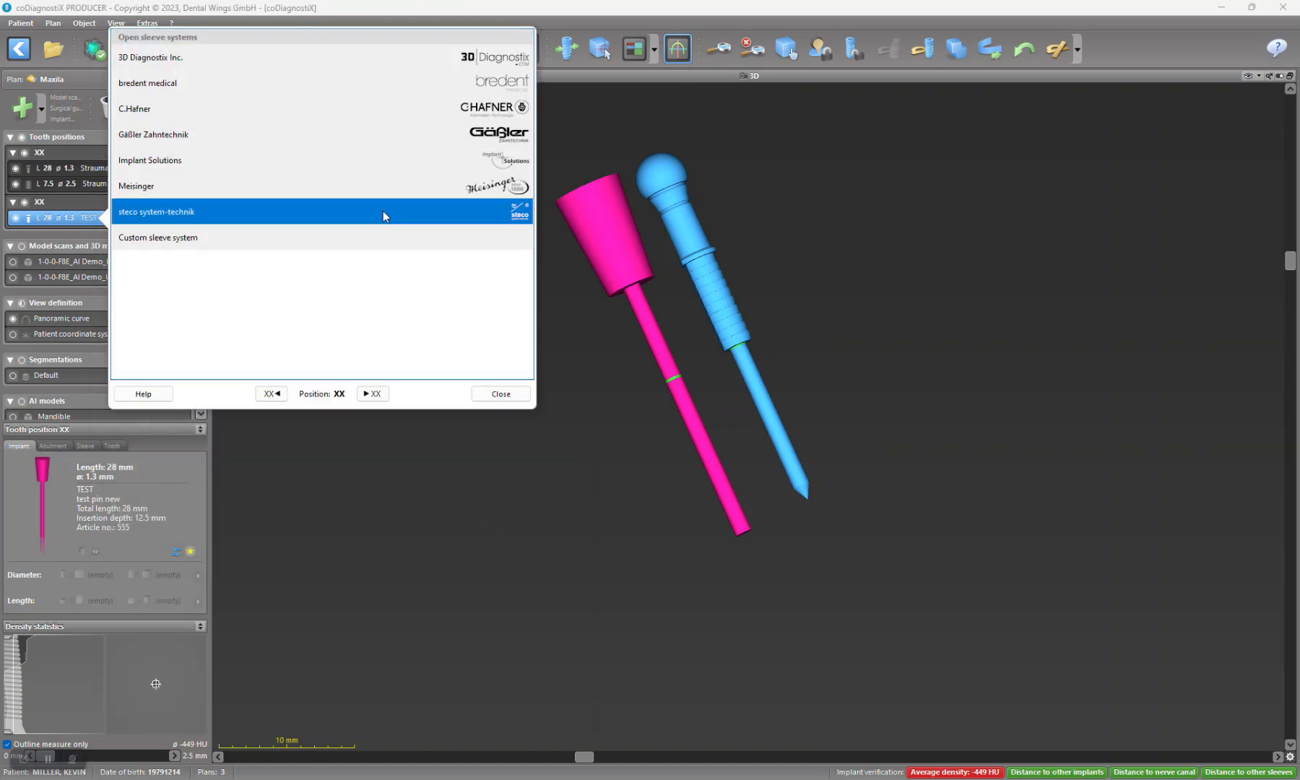
left_click(337, 245)
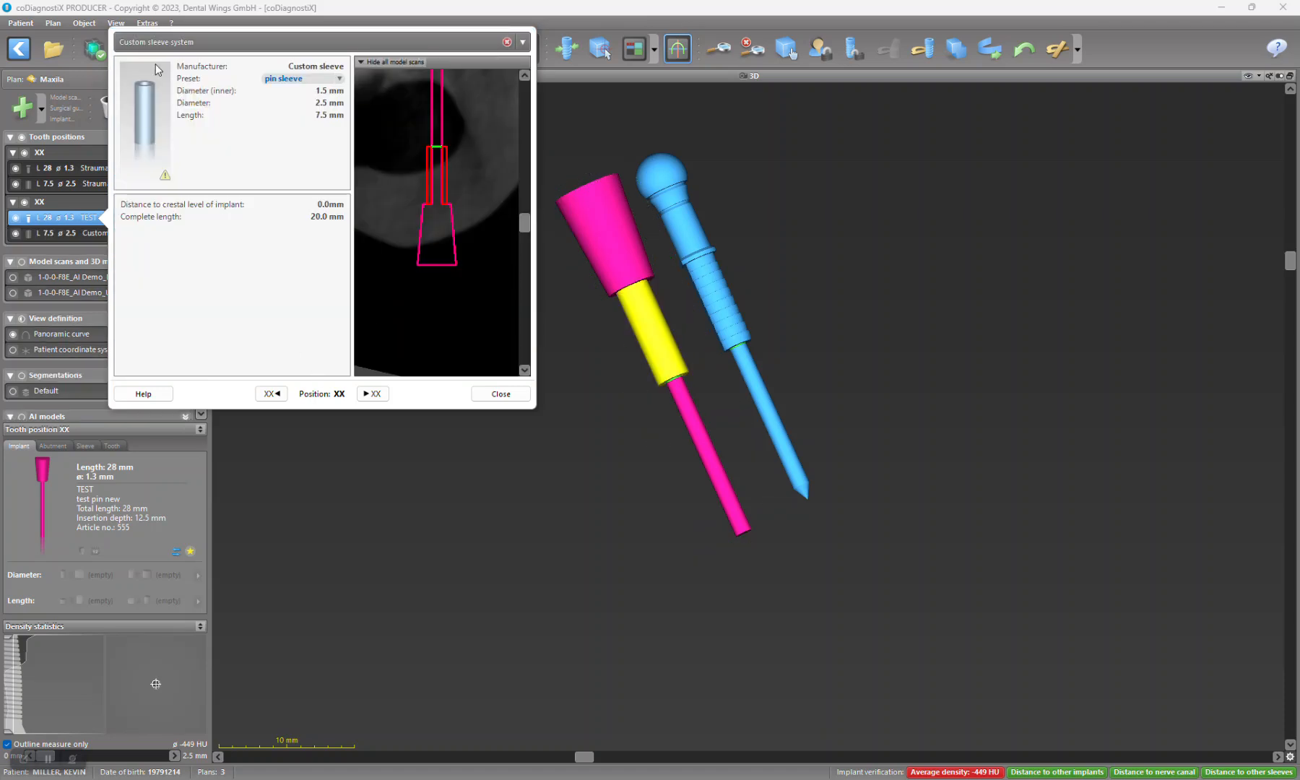
left_click(501, 394)
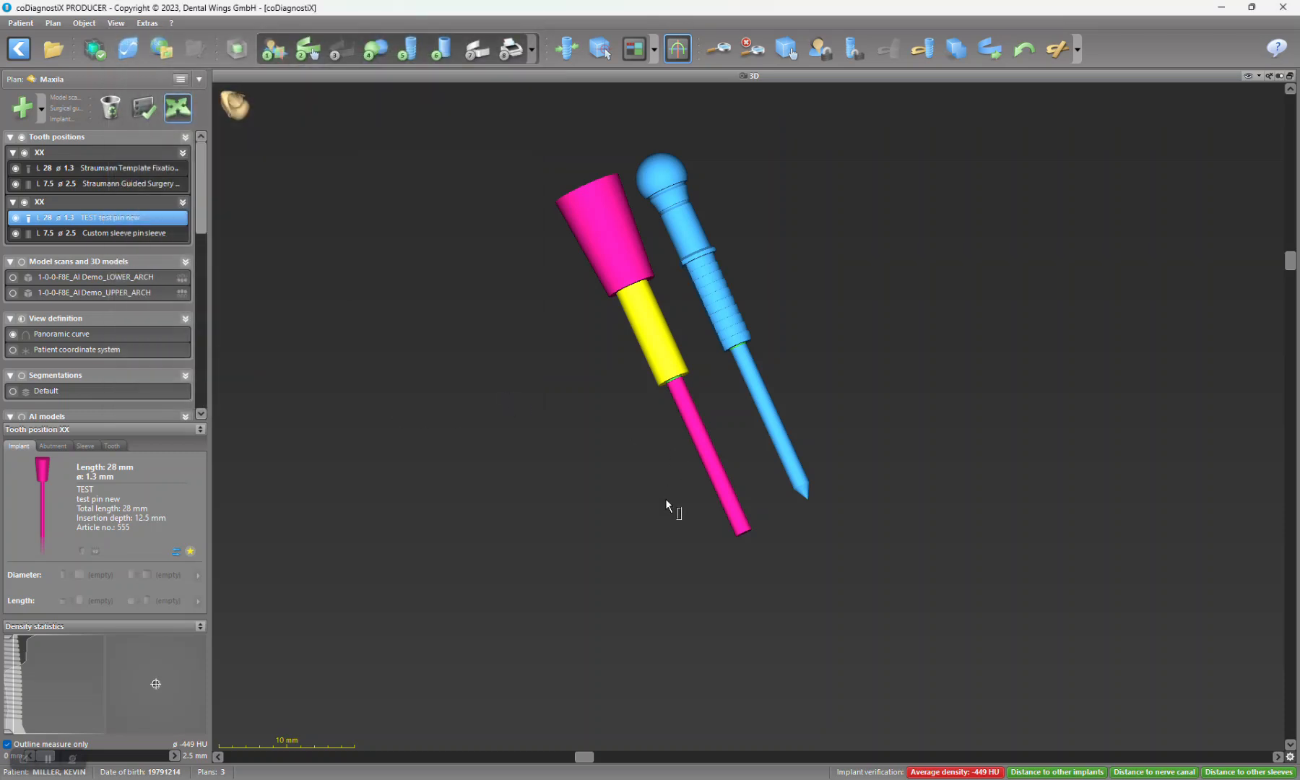